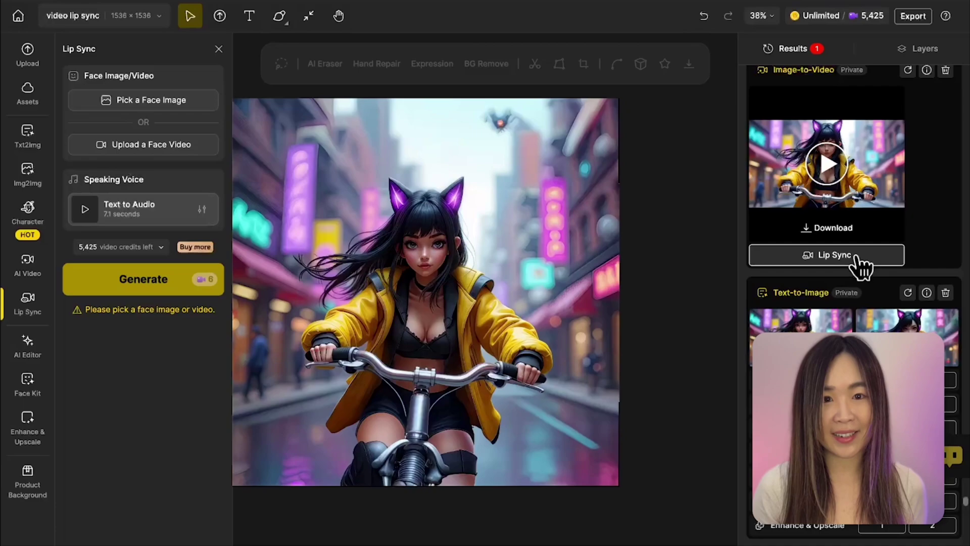
# Load the anime cyclist's Image-to-Video result into the Lip Sync face video slot.
pyautogui.click(857, 256)
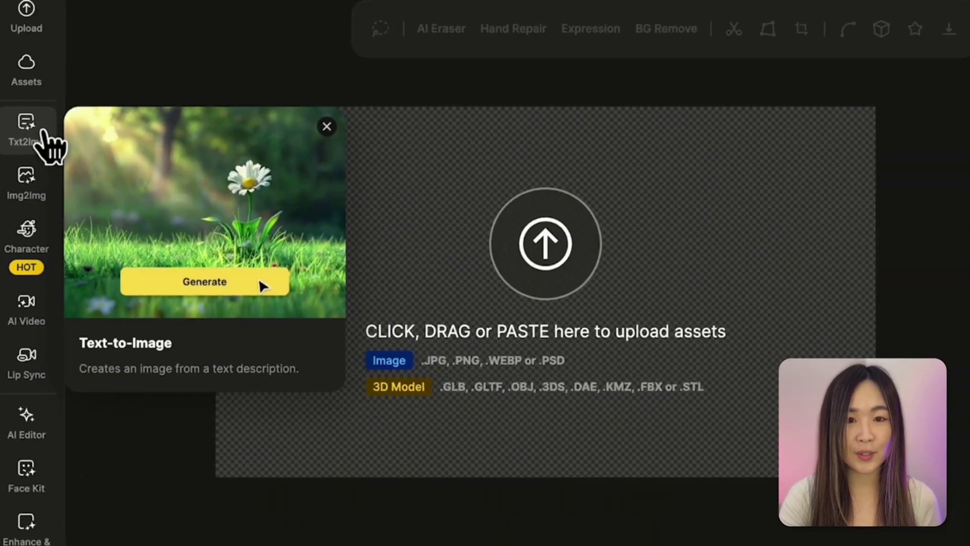
# Generate 16:9 HQ Dzine Realistic v3 images from the smiling-chef-in-modern-kitchen prompt.
pyautogui.click(61, 108)
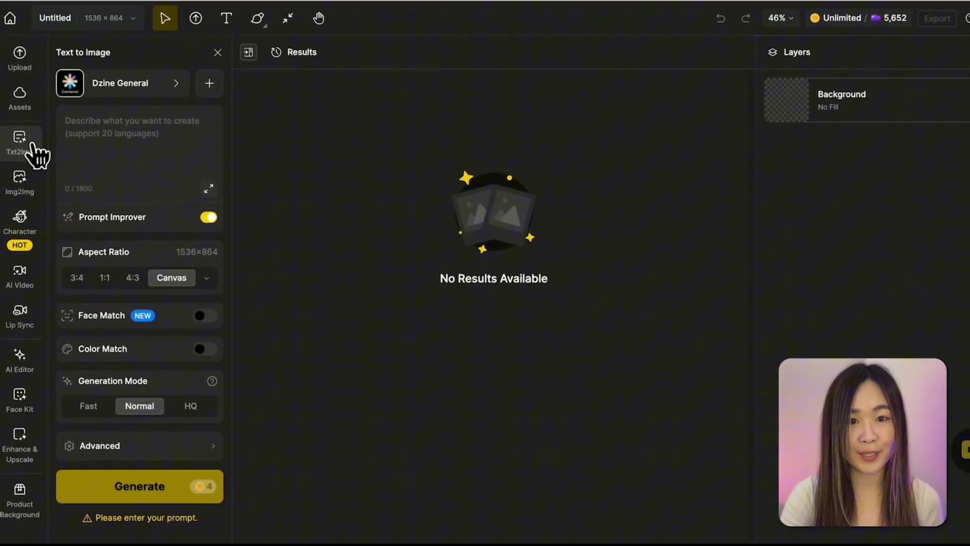
pyautogui.click(132, 103)
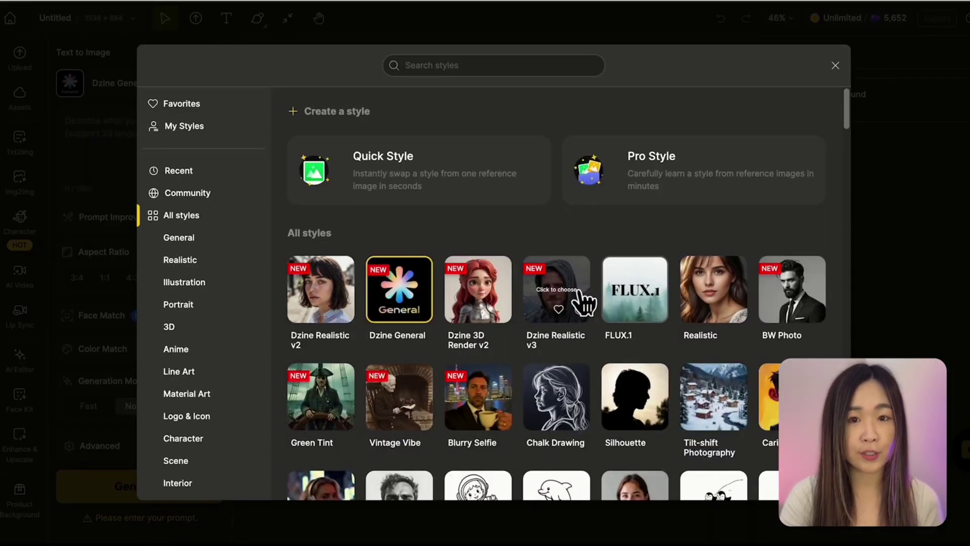
pyautogui.click(556, 289)
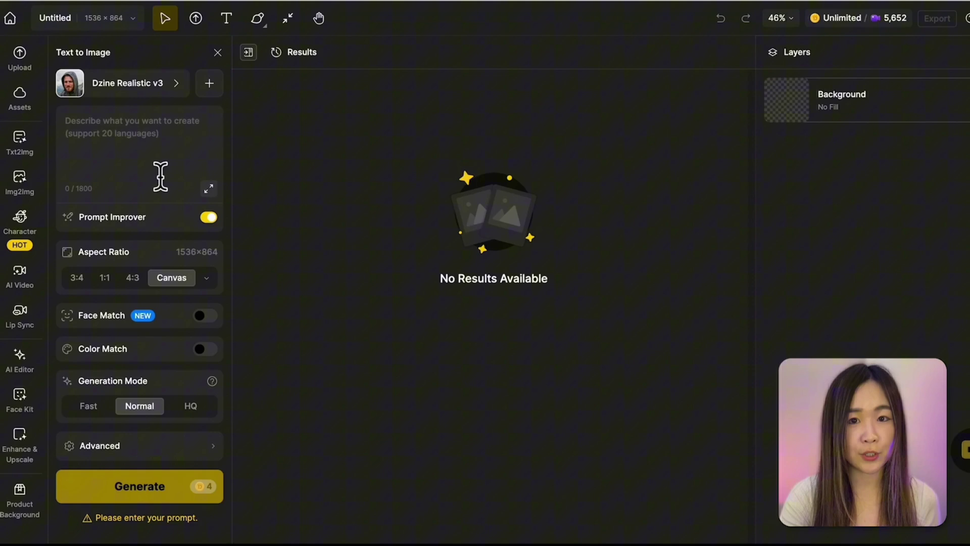
pyautogui.click(159, 177)
pyautogui.write("A close-up shot of a handsome chef smiling in a modern kitchen styled like a YouTube cooking set, with meticulous realism capturing every detail of his facial features and natural expression. He's stirring a sizzling pan of colorful vegetables with a wooden spoon, his eyes crinkling at the corners. He wears a crisp white apron and a slightly askew chef hat. Behind him, lush green plants on shelves and countertops add a pop of life to the space. A stainless steel island holds a large cutting board with fresh herbs neatly arranged. Warm sunlight streams in through a large window")
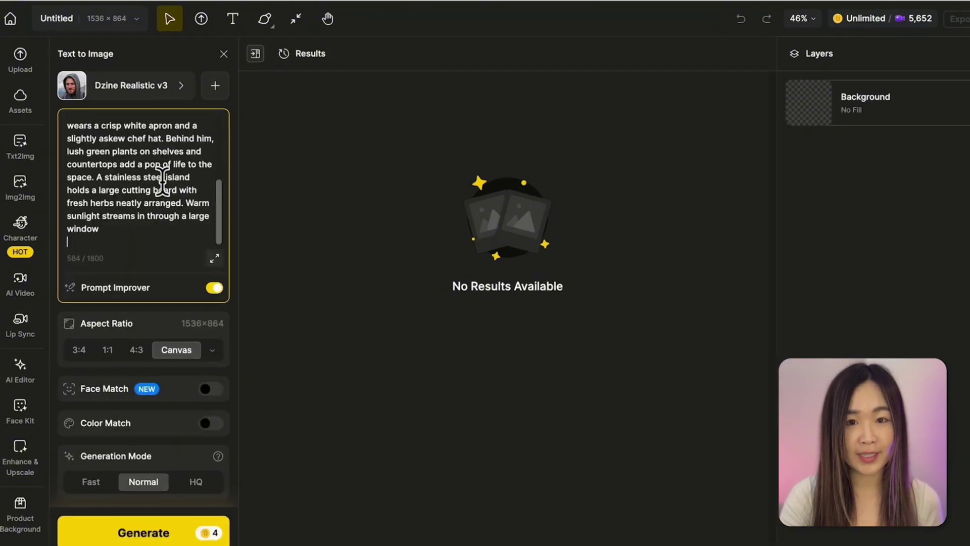
pyautogui.scroll(5, 248, 273)
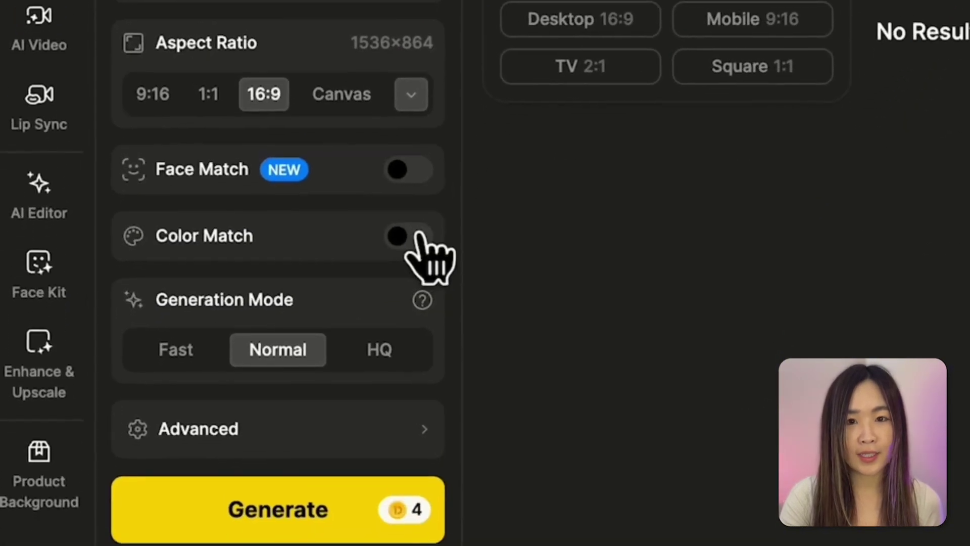
pyautogui.click(386, 348)
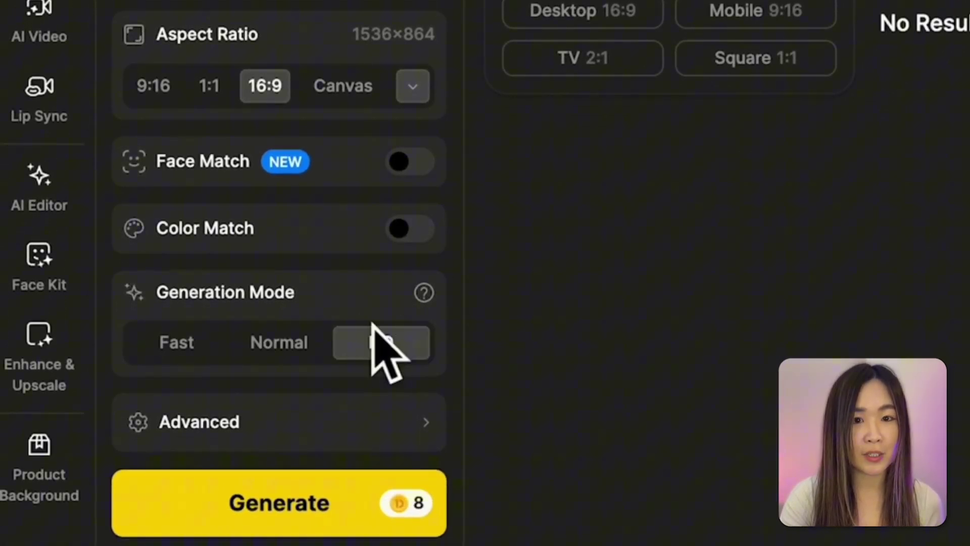
pyautogui.moveTo(425, 294)
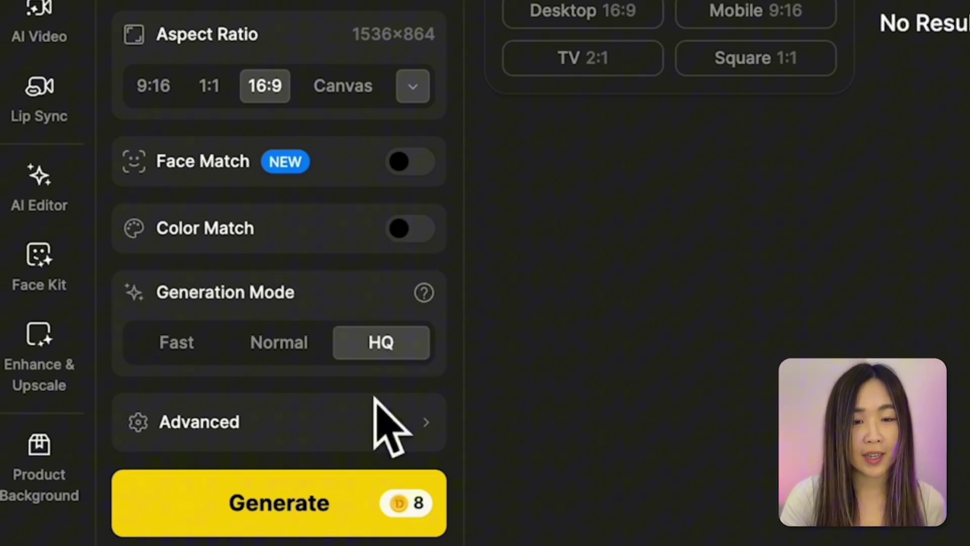
pyautogui.click(306, 498)
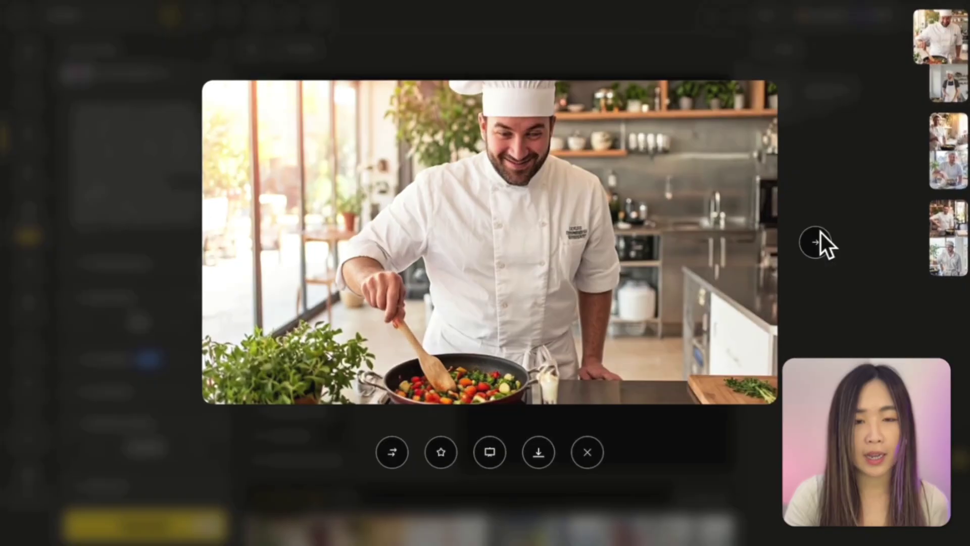
# Browse the chef results and place the pan-stirring chef image on the canvas at 1536×864.
pyautogui.click(810, 243)
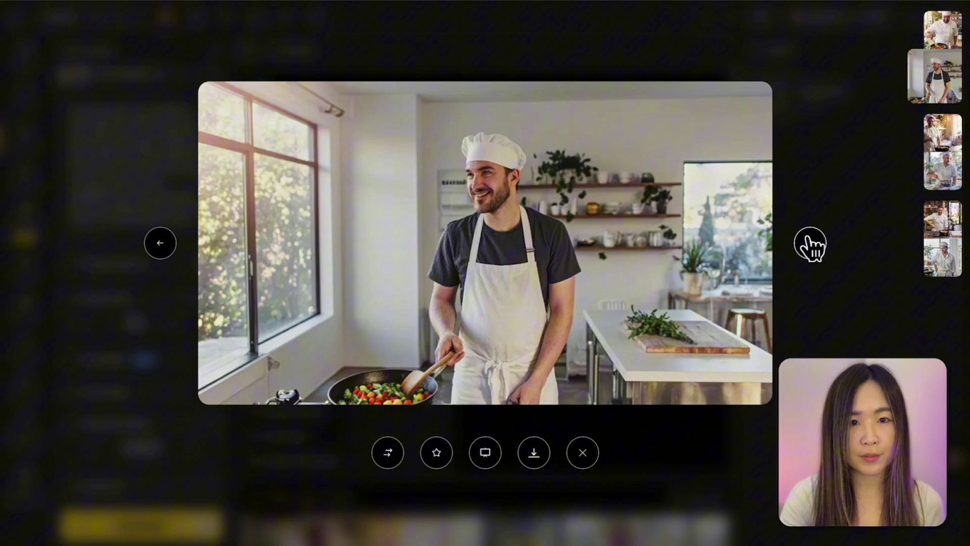
pyautogui.click(810, 243)
pyautogui.click(810, 243)
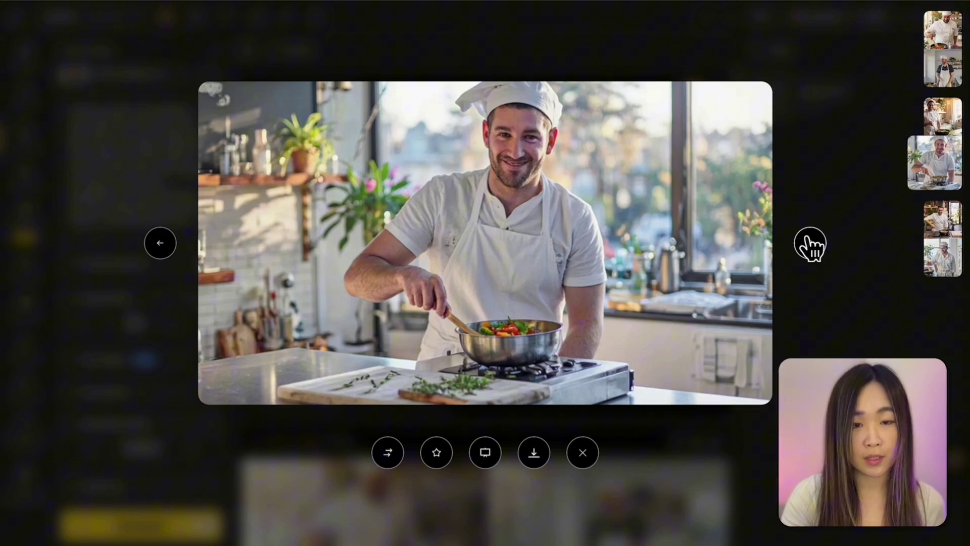
pyautogui.click(485, 454)
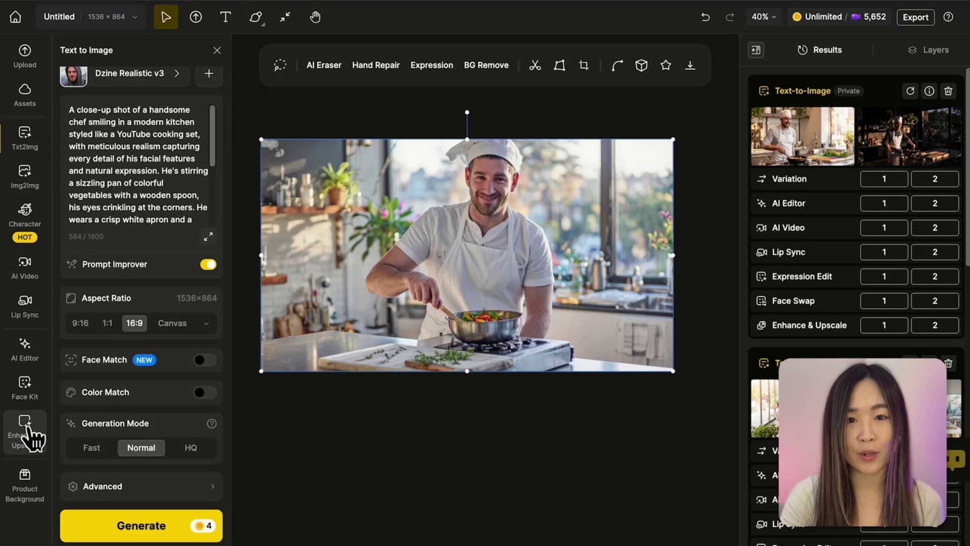
# Enhance the chef image with Portrait type at Creative strength and place the result on the canvas.
pyautogui.moveTo(24, 437)
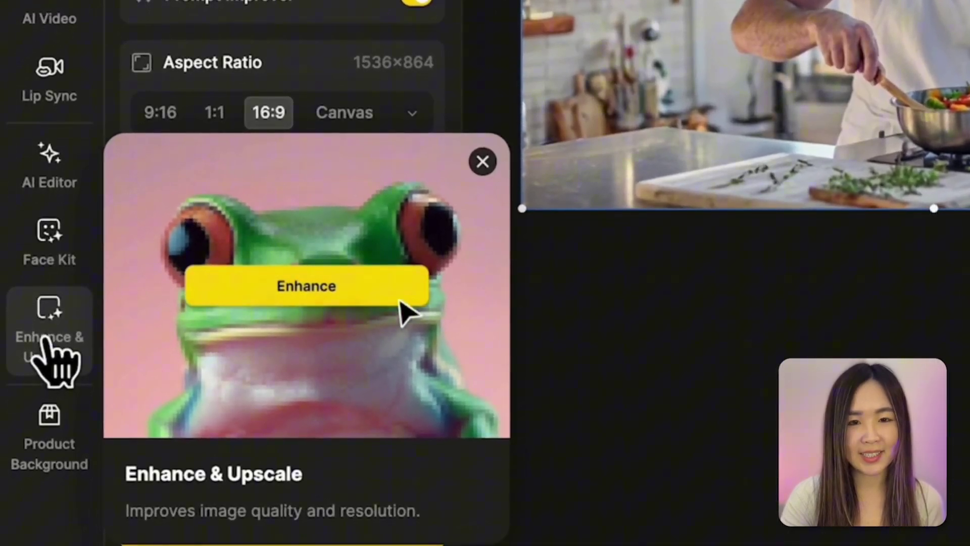
pyautogui.click(385, 299)
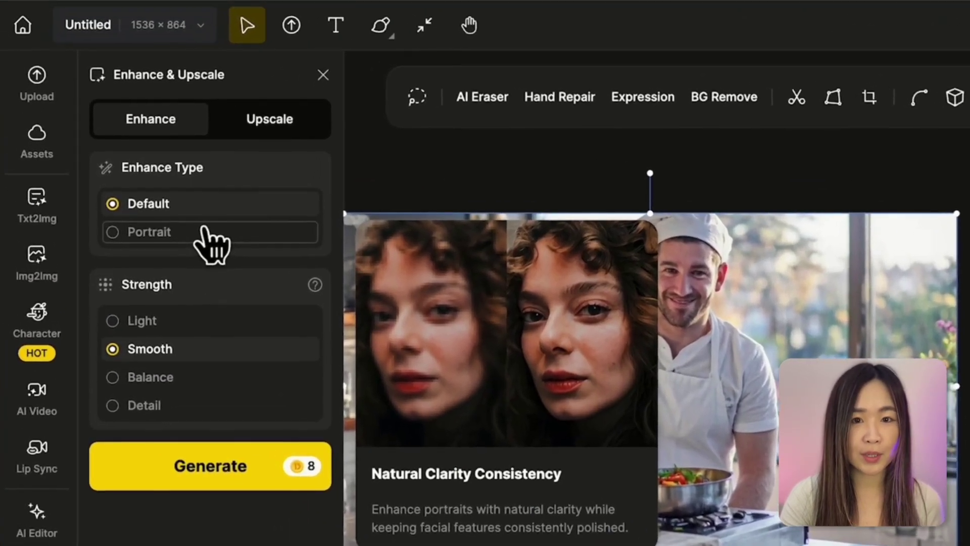
pyautogui.click(208, 232)
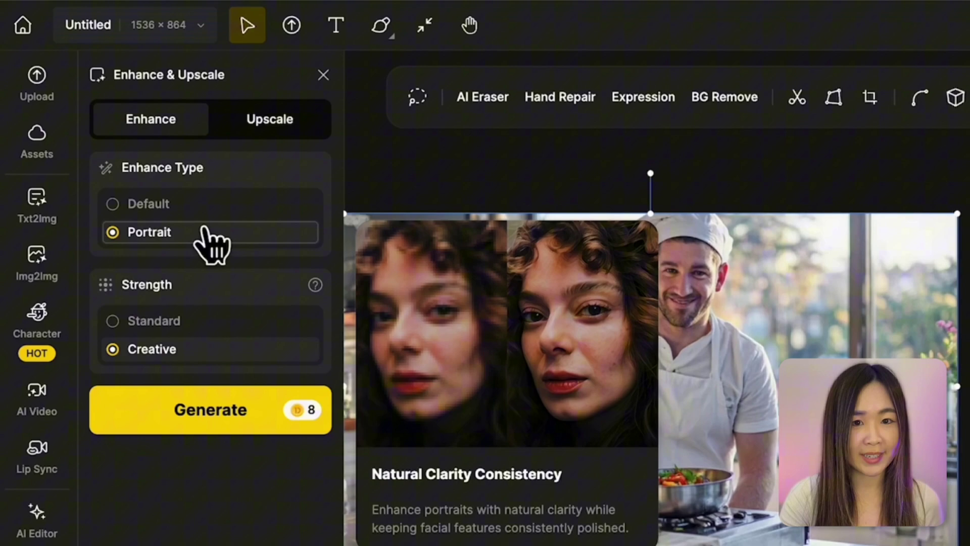
pyautogui.click(223, 411)
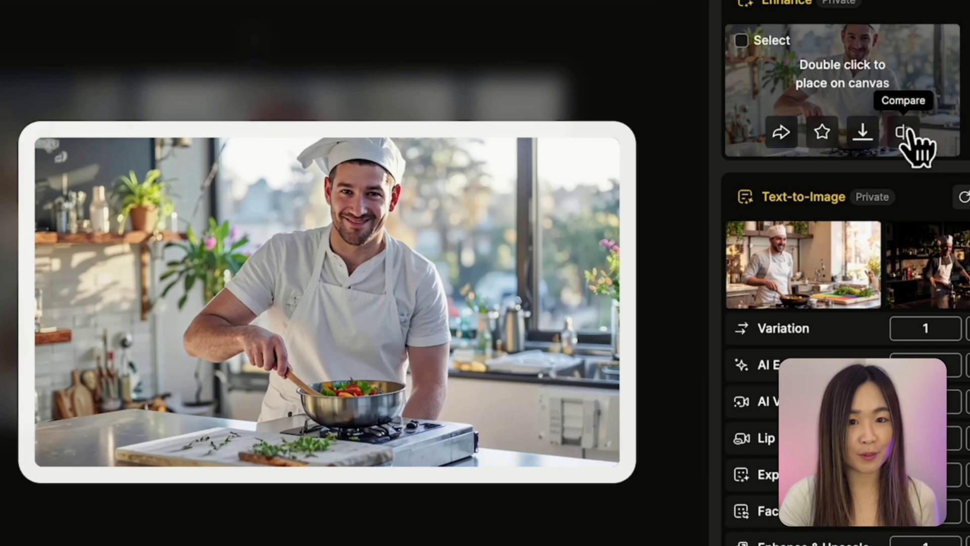
pyautogui.click(921, 137)
pyautogui.doubleClick(908, 103)
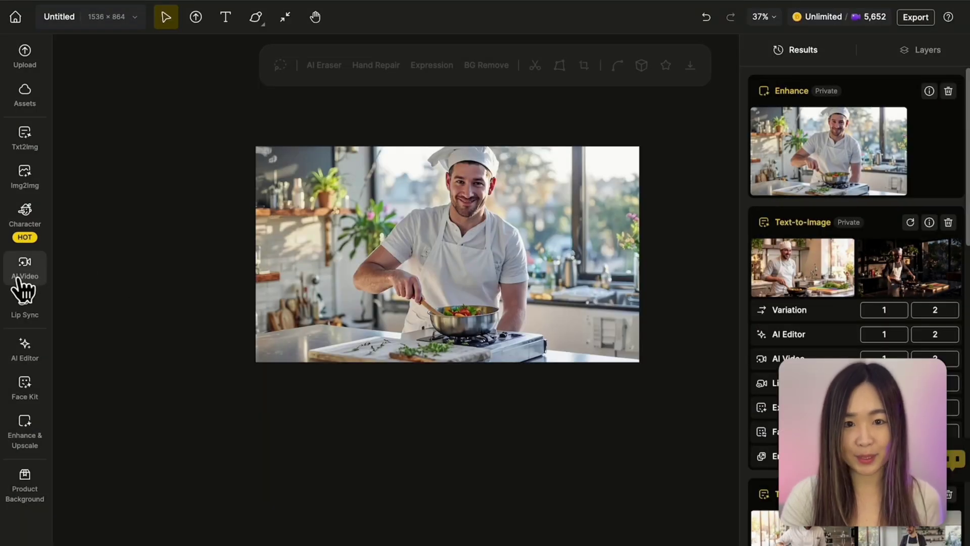
# Choose Kling 2.0 (215 credits per 5s) as the Image to Video model.
pyautogui.moveTo(23, 289)
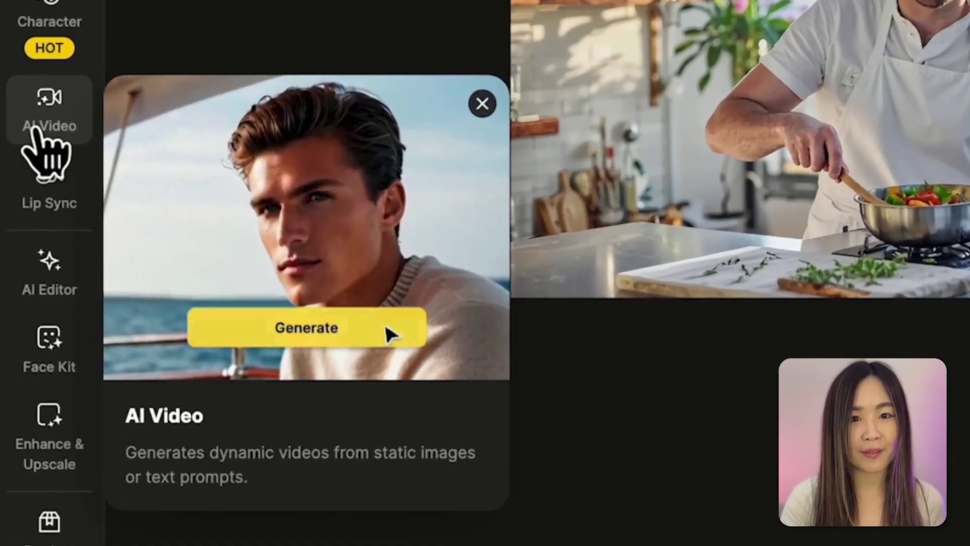
pyautogui.click(35, 131)
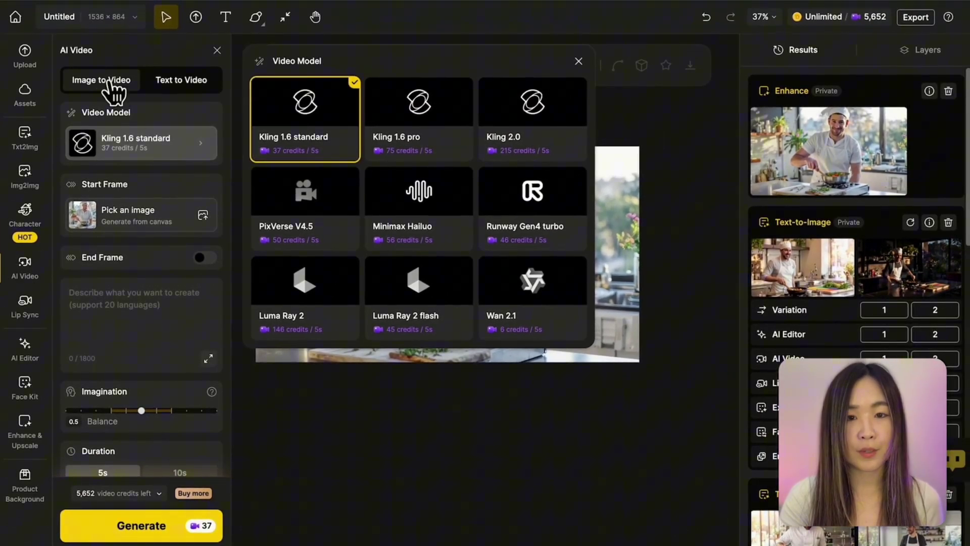
pyautogui.click(104, 94)
pyautogui.click(122, 152)
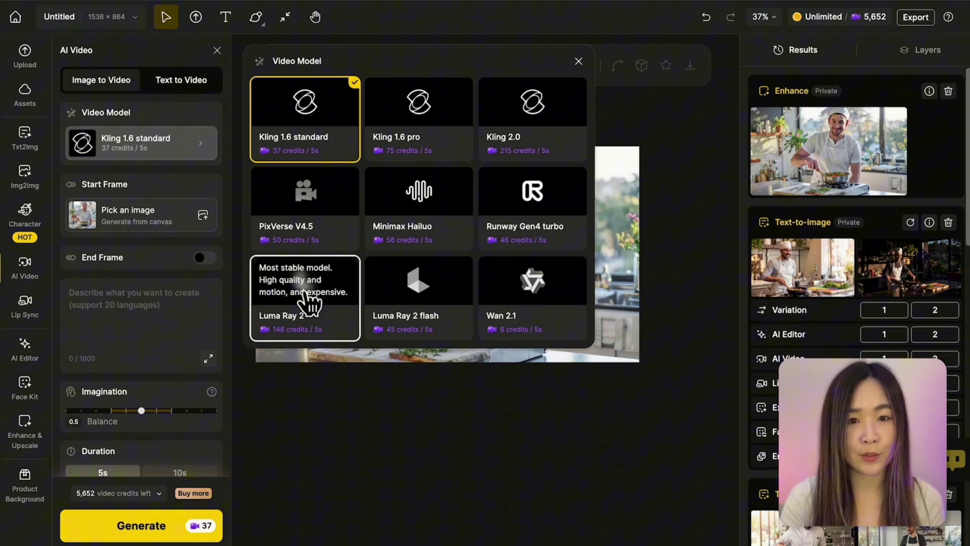
pyautogui.click(162, 438)
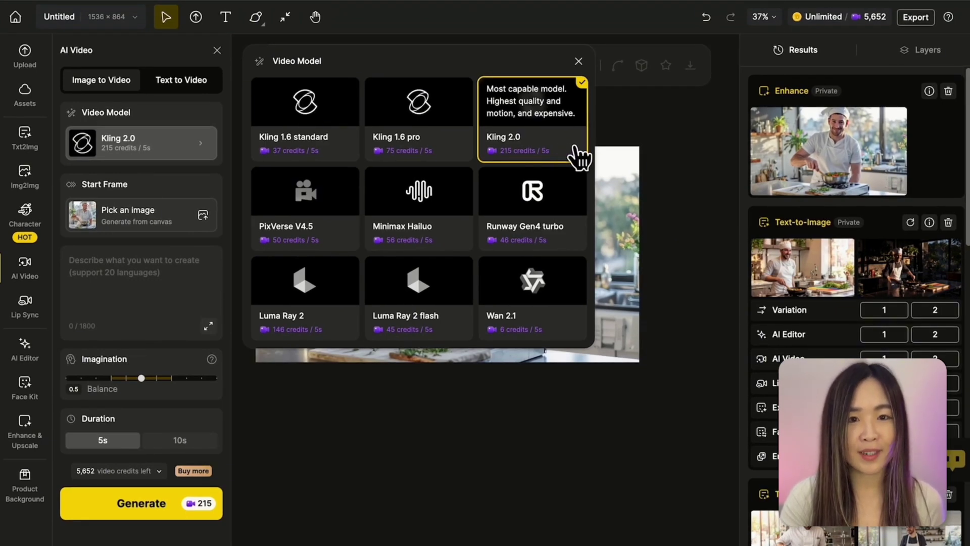
pyautogui.click(575, 146)
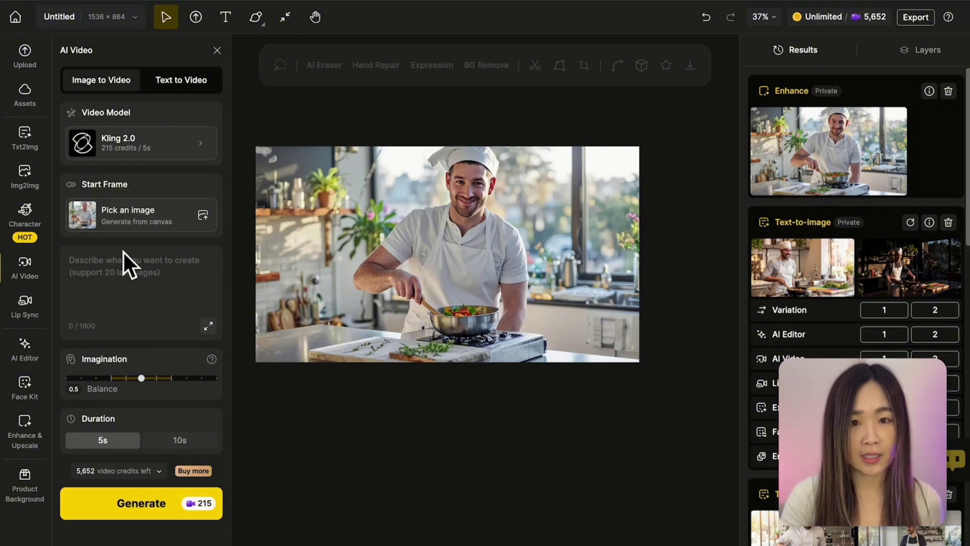
# Use the chef image as Start Frame, add a short cooking prompt, keep Imagination 0.5, and generate.
pyautogui.click(132, 208)
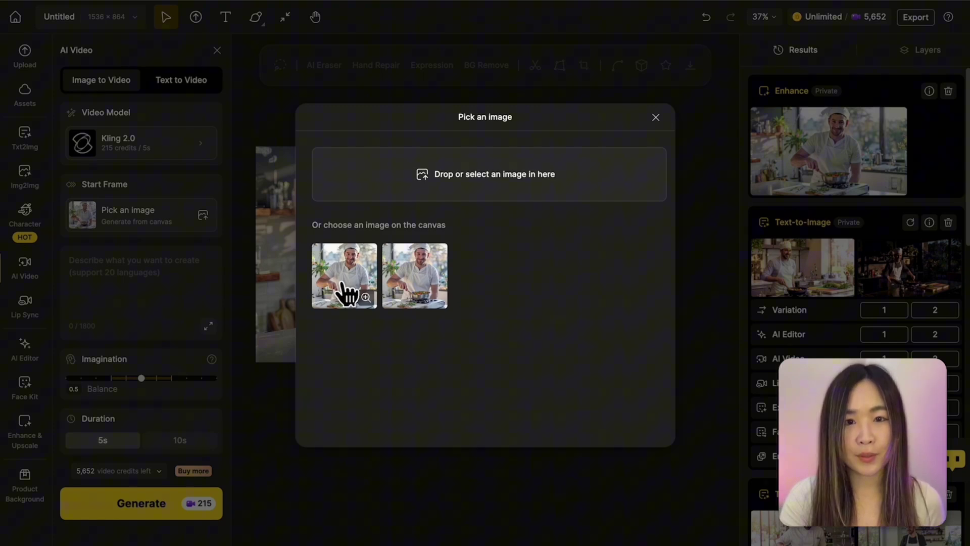
pyautogui.click(345, 291)
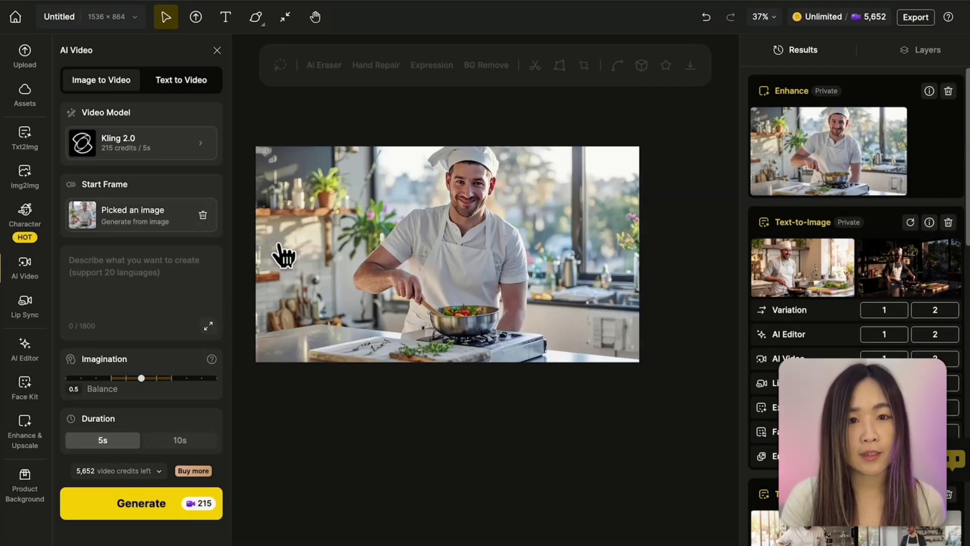
pyautogui.click(211, 285)
pyautogui.write('the')
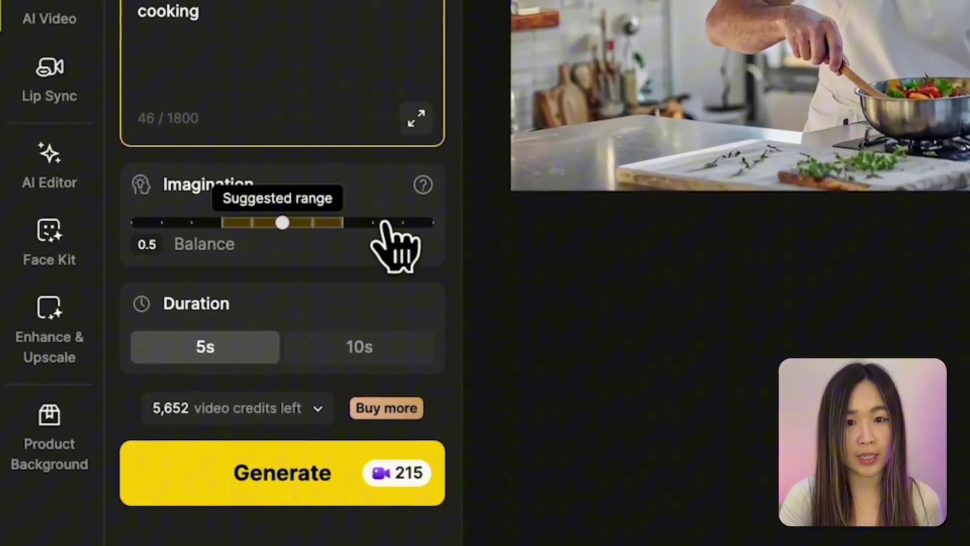
pyautogui.click(373, 222)
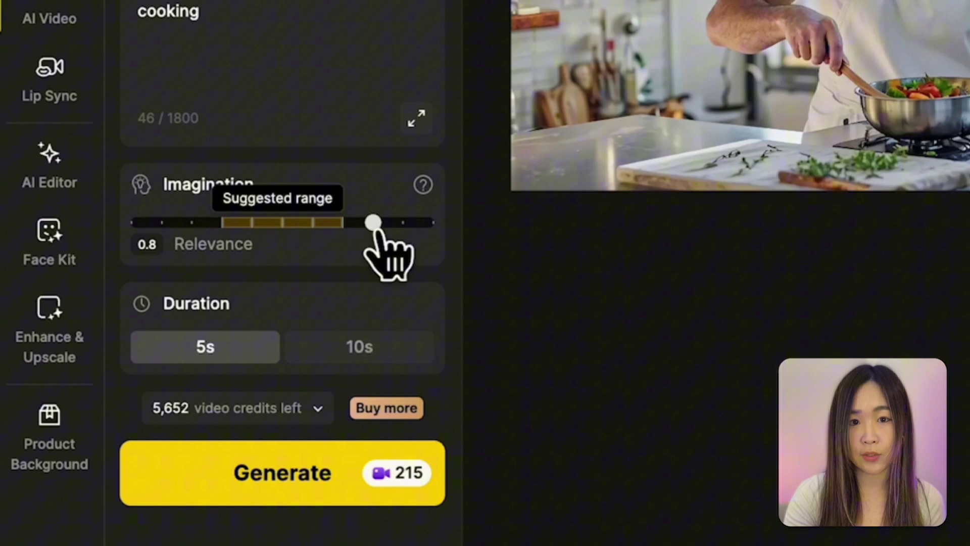
pyautogui.click(162, 225)
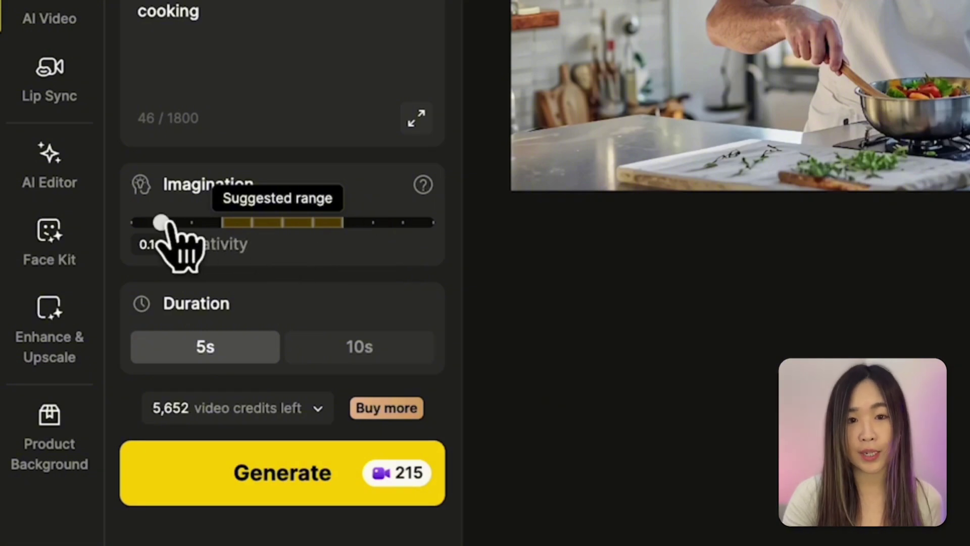
pyautogui.click(282, 222)
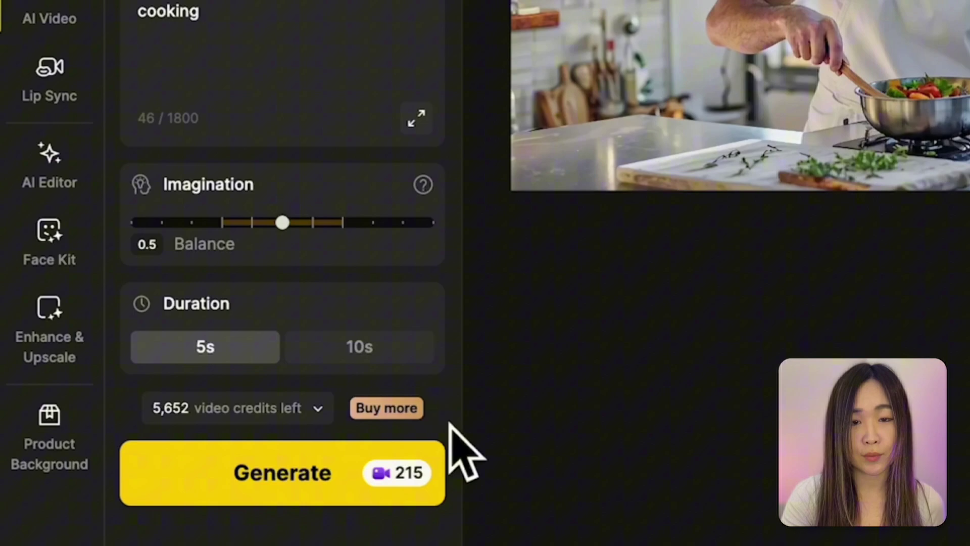
pyautogui.click(271, 476)
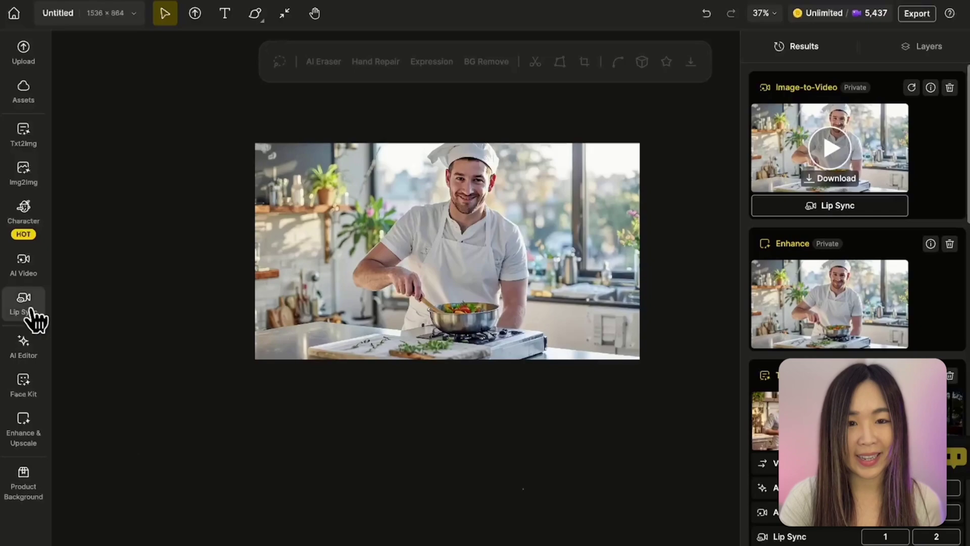
# Load the chef's Image-to-Video cooking clip into Lip Sync as the face video.
pyautogui.moveTo(27, 311)
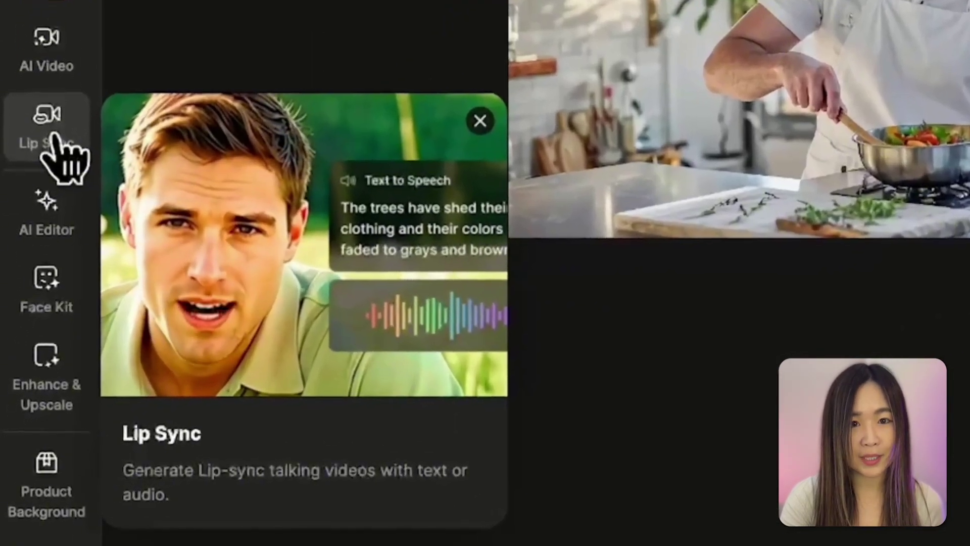
pyautogui.click(53, 134)
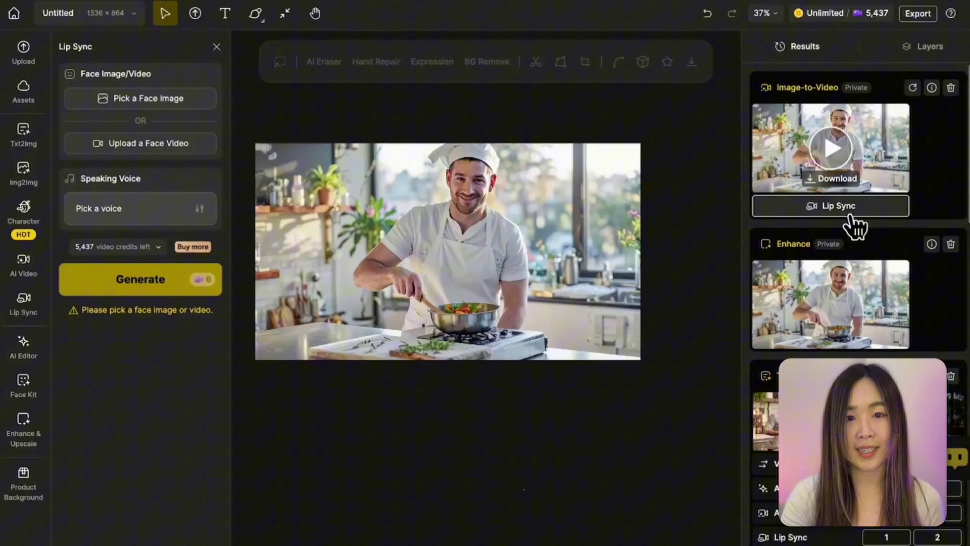
pyautogui.click(850, 211)
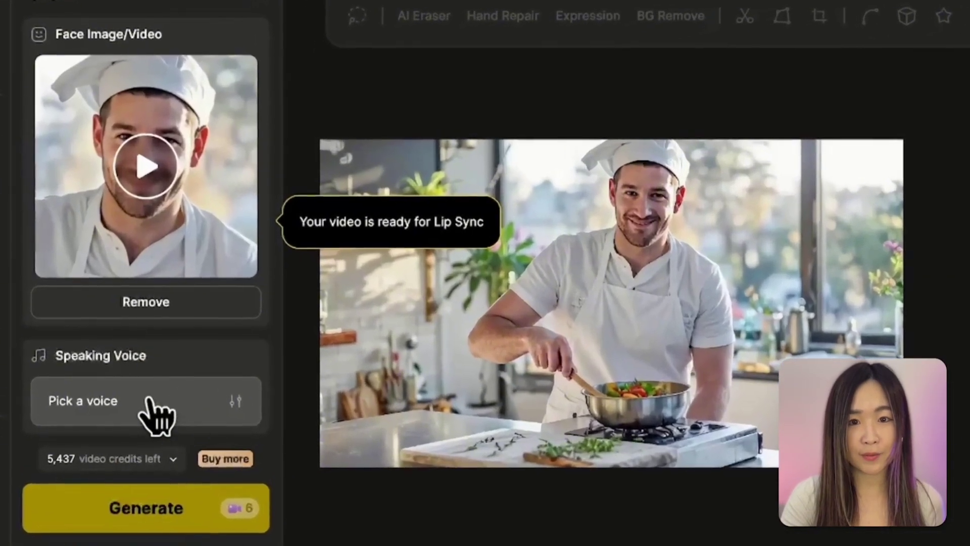
# Paste the text-to-speech line 'The secret of this recipe is a pinch of salt and... a lot of love'.
pyautogui.click(158, 324)
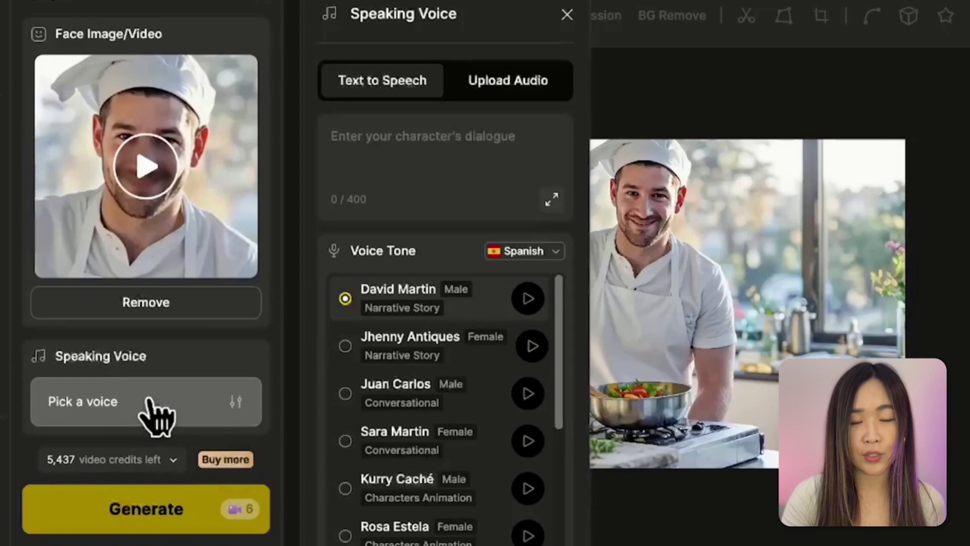
pyautogui.click(520, 86)
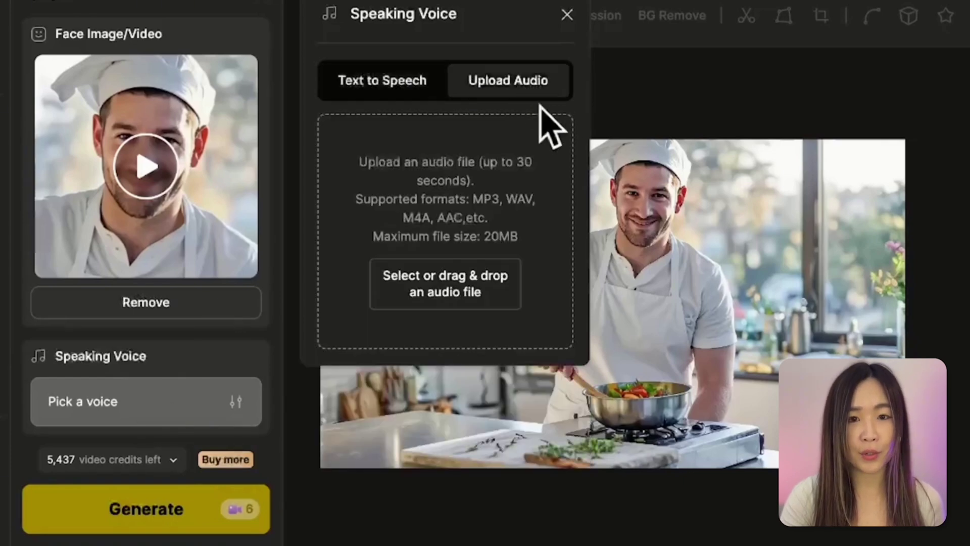
pyautogui.click(406, 94)
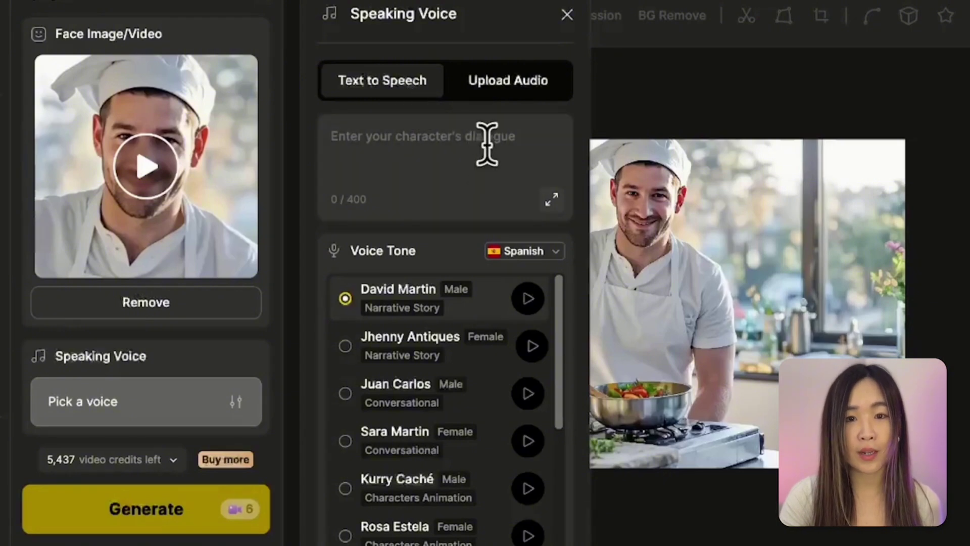
pyautogui.click(468, 143)
pyautogui.hotkey('ctrl', 'v')
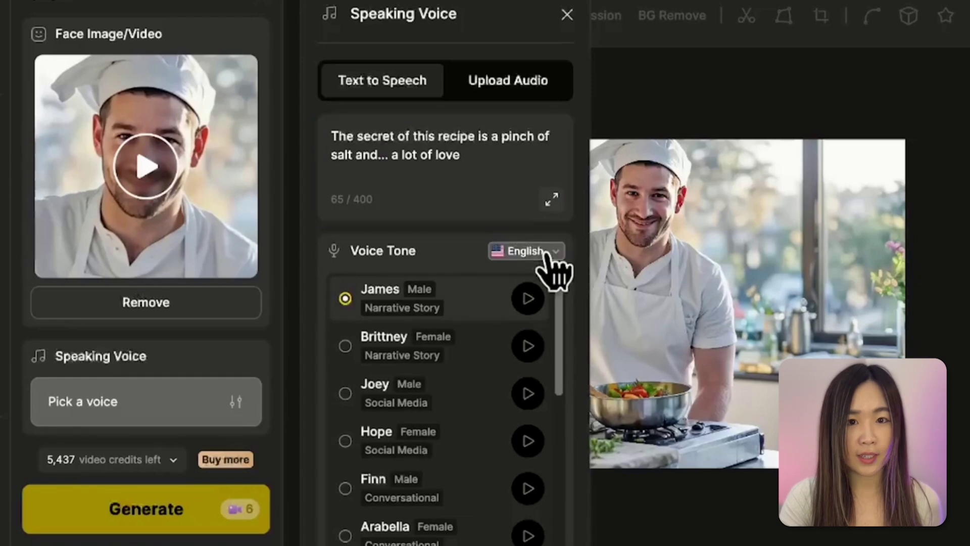
# Switch Voice Tone to English and preview the Adam Stone and Mark voices.
pyautogui.click(546, 253)
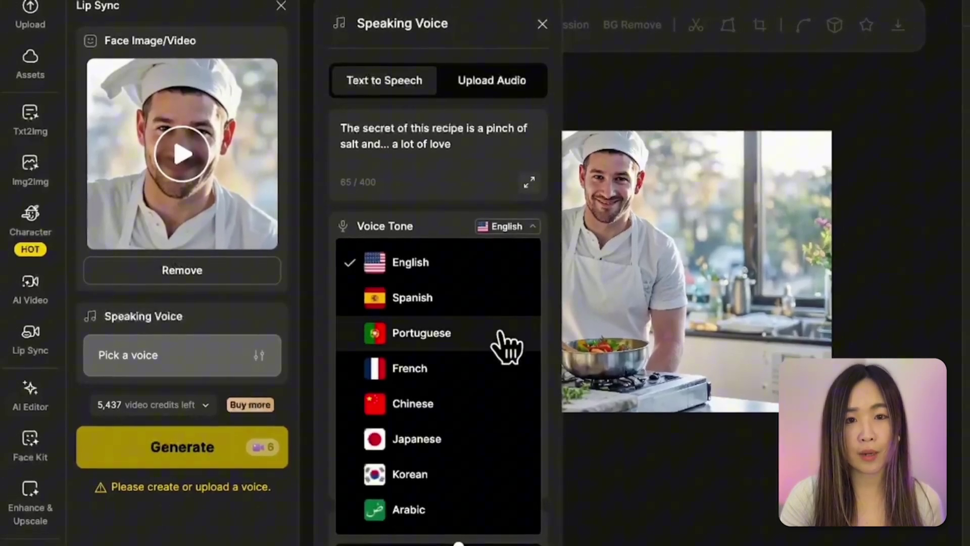
pyautogui.click(508, 299)
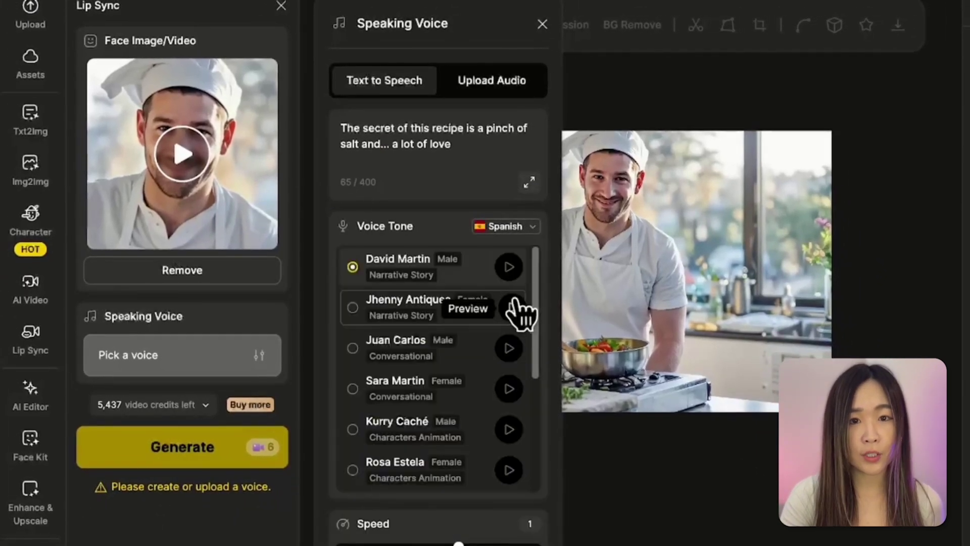
pyautogui.scroll(-2, 518, 463)
pyautogui.scroll(-3, 518, 462)
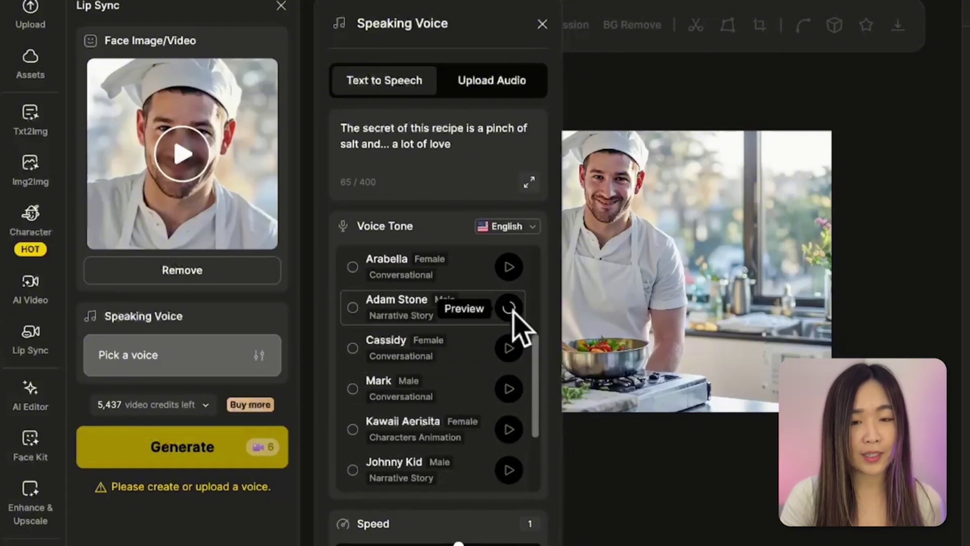
pyautogui.click(509, 307)
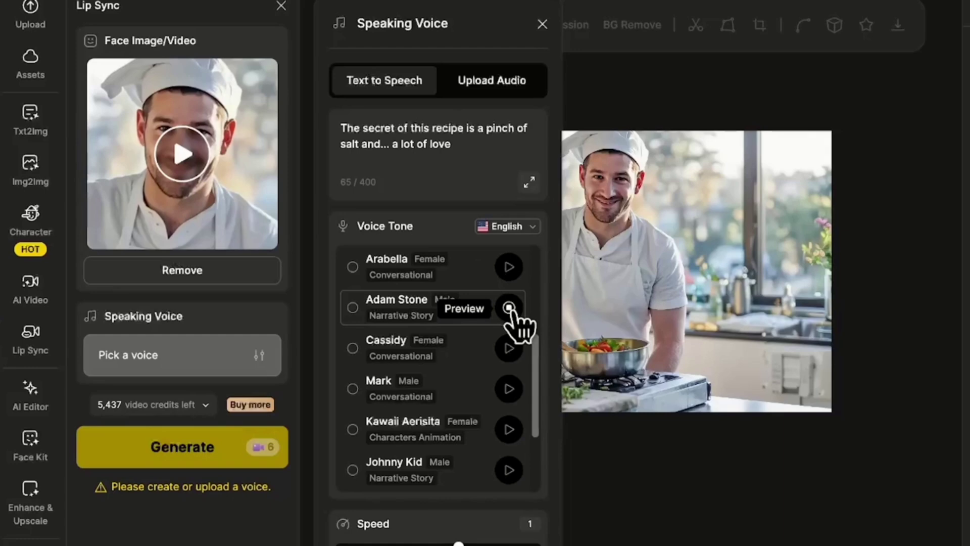
pyautogui.click(510, 389)
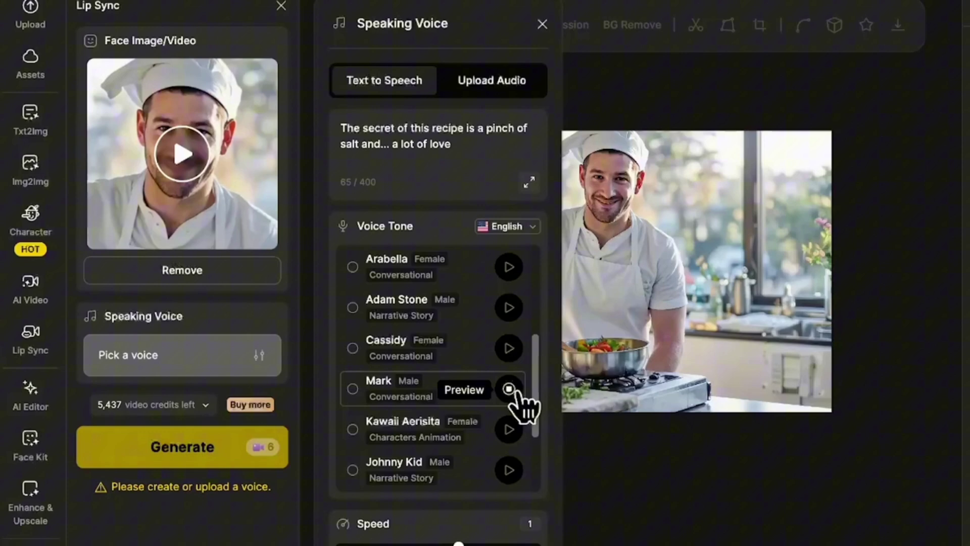
# Generate the line in Mark's voice, then regenerate it ending 'love!!' at speed 0.87.
pyautogui.scroll(5, 510, 369)
pyautogui.click(509, 348)
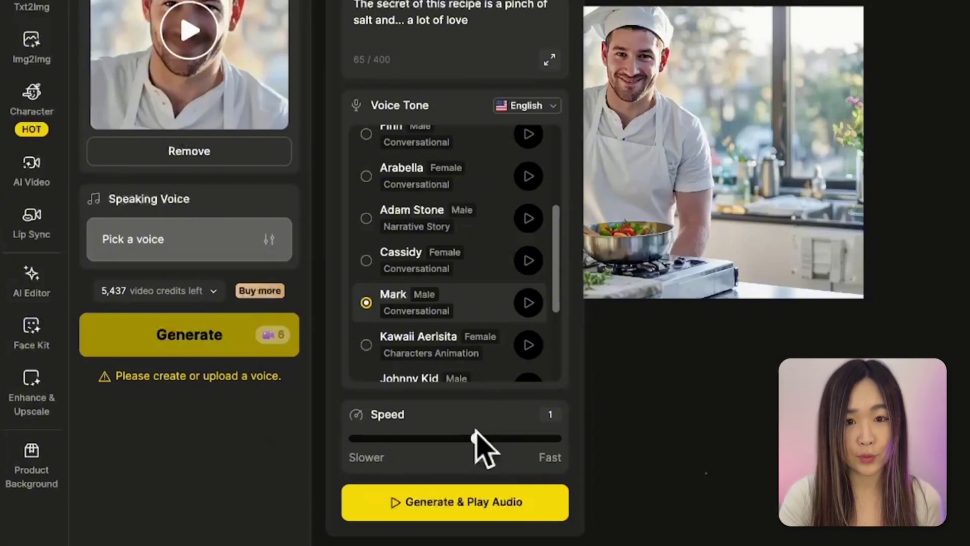
pyautogui.click(500, 503)
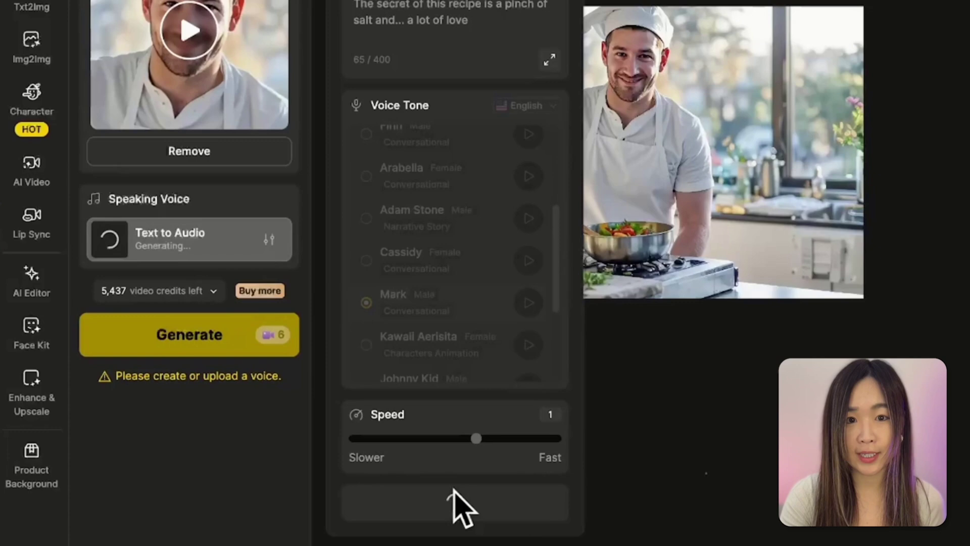
pyautogui.click(448, 503)
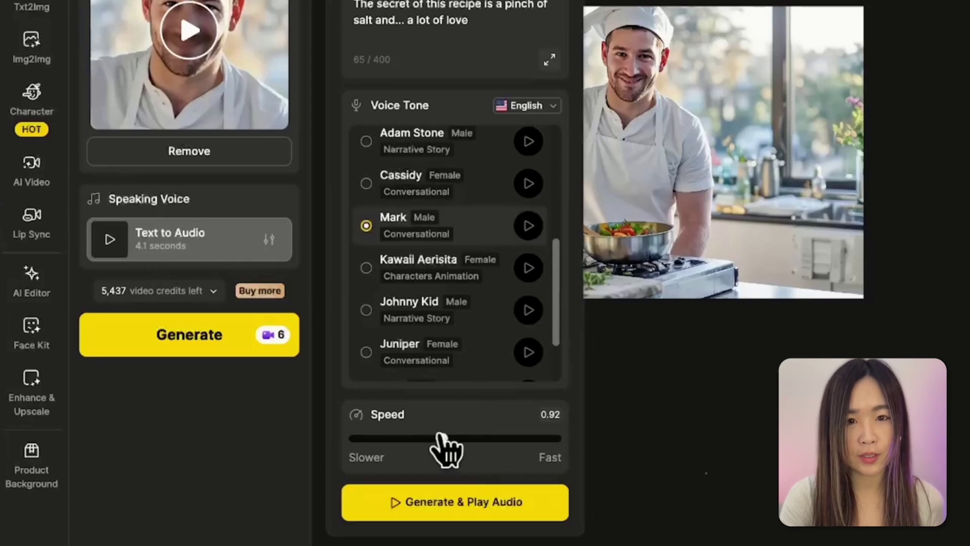
pyautogui.moveTo(445, 448); pyautogui.dragTo(440, 447)
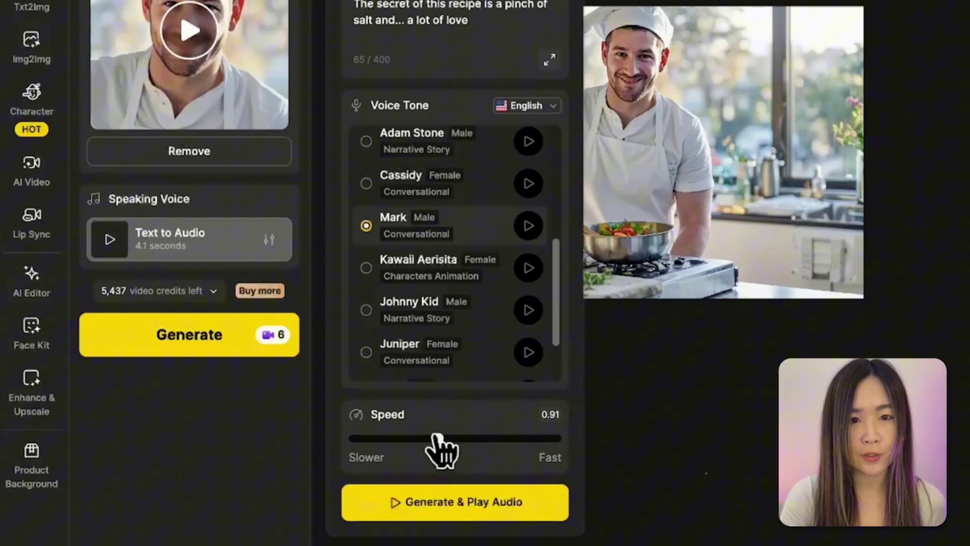
pyautogui.click(444, 505)
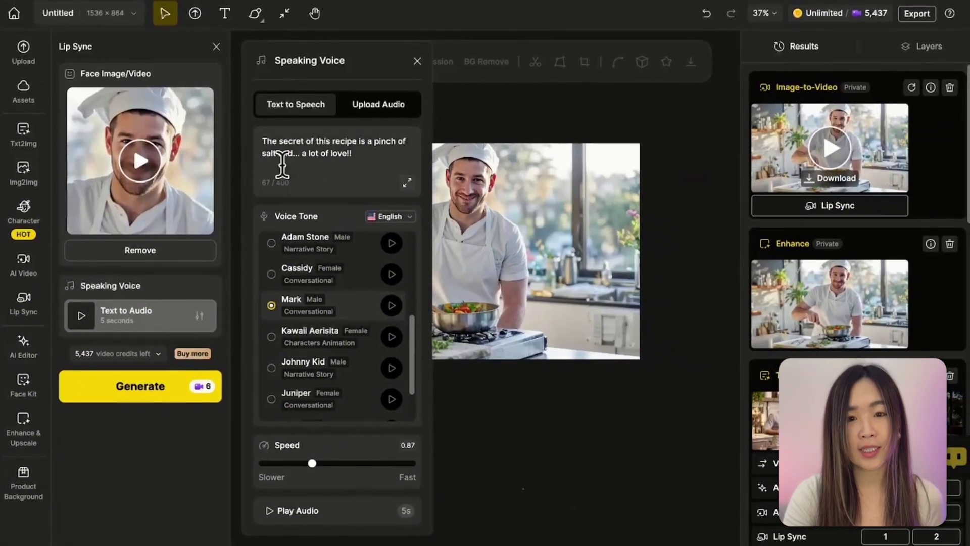
pyautogui.click(363, 150)
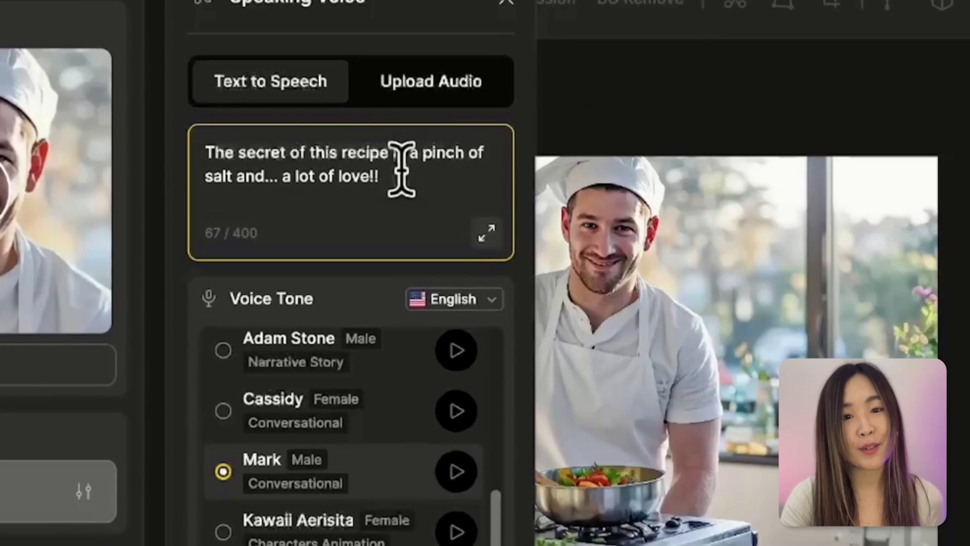
pyautogui.press('BackSpace')
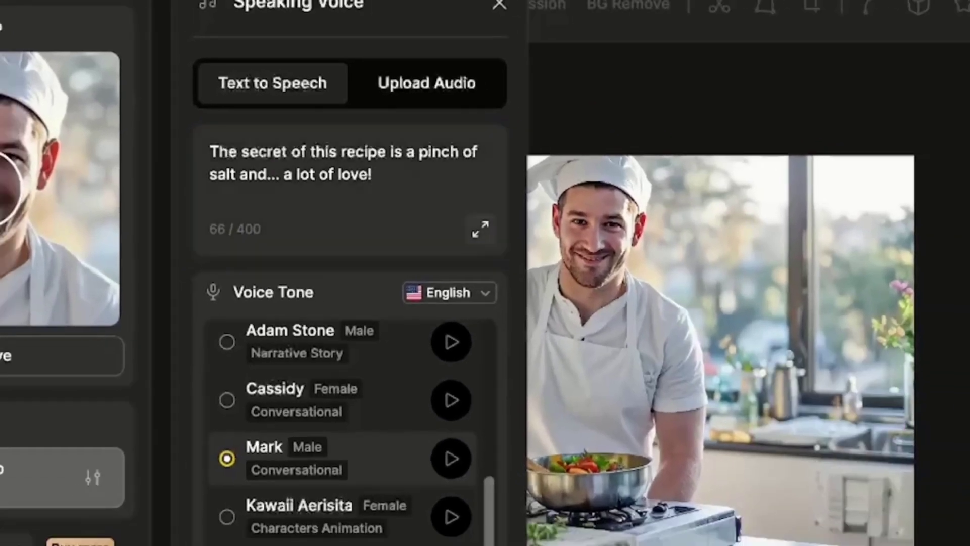
pyautogui.click(322, 540)
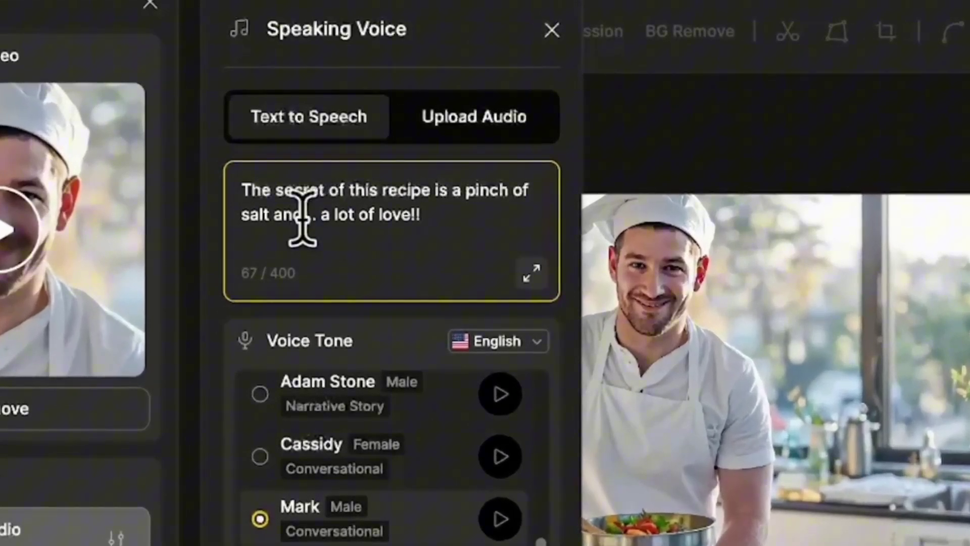
pyautogui.moveTo(303, 215); pyautogui.dragTo(320, 215)
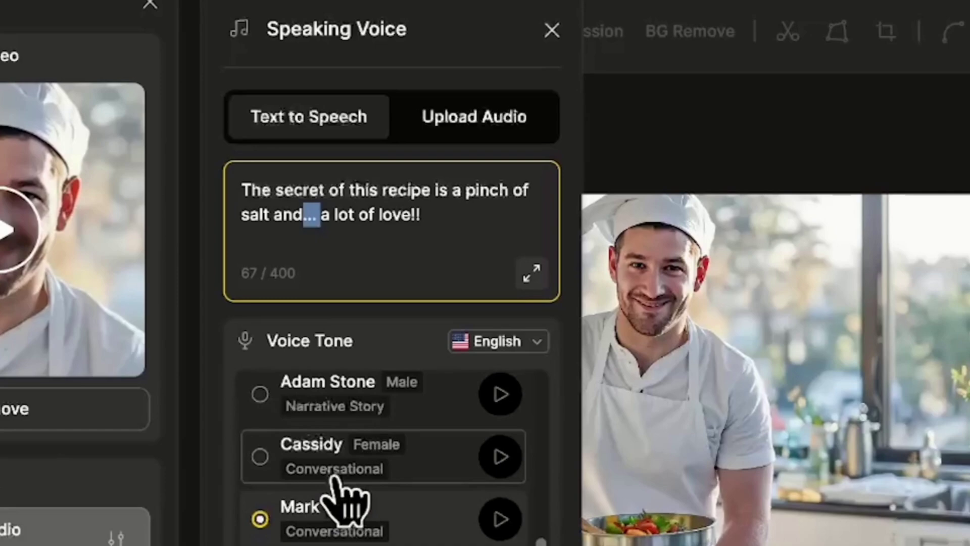
pyautogui.press('BackSpace')
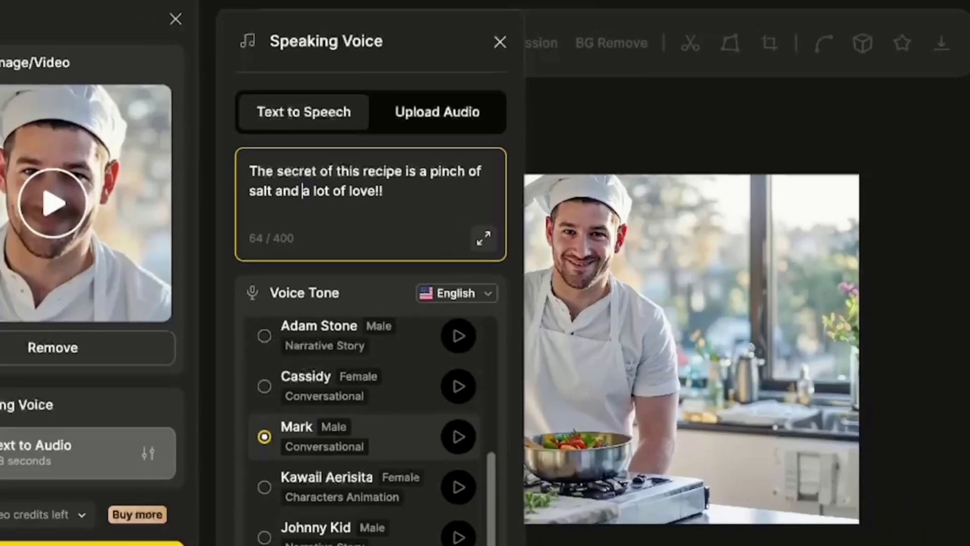
pyautogui.click(387, 545)
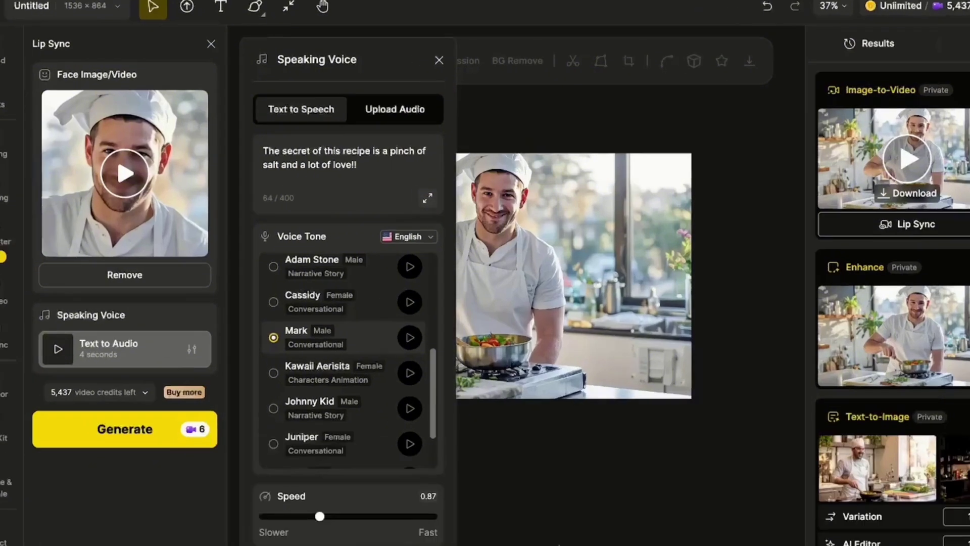
pyautogui.click(294, 152)
pyautogui.write('..')
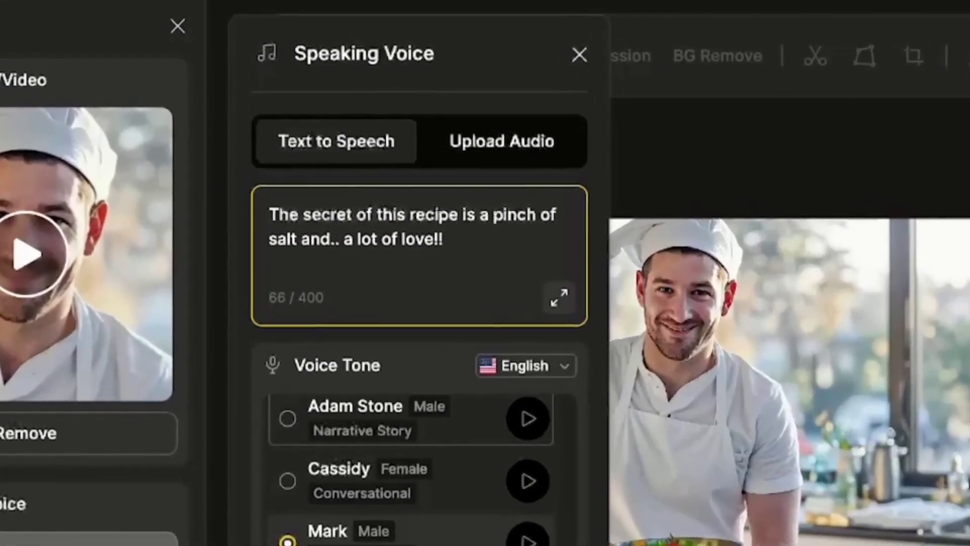
pyautogui.click(351, 545)
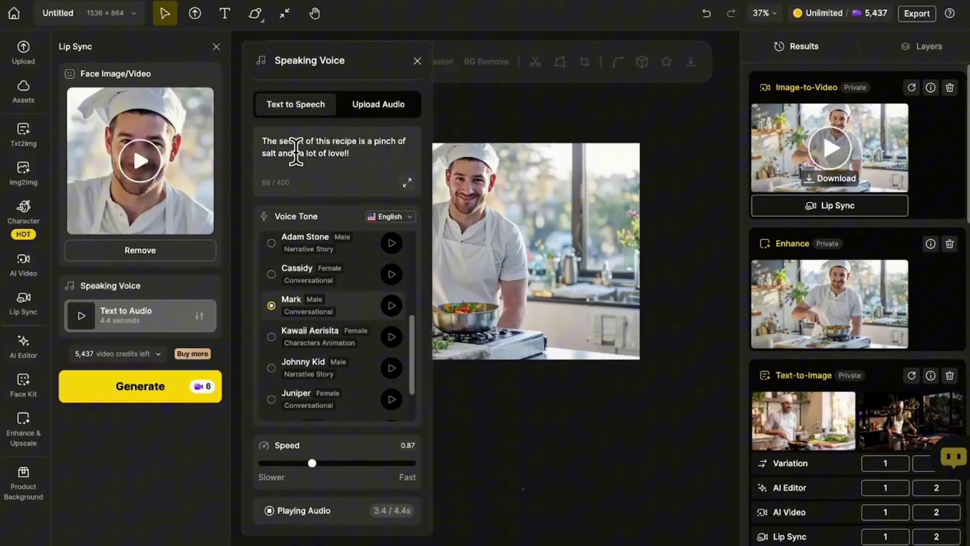
pyautogui.click(296, 151)
pyautogui.write('.')
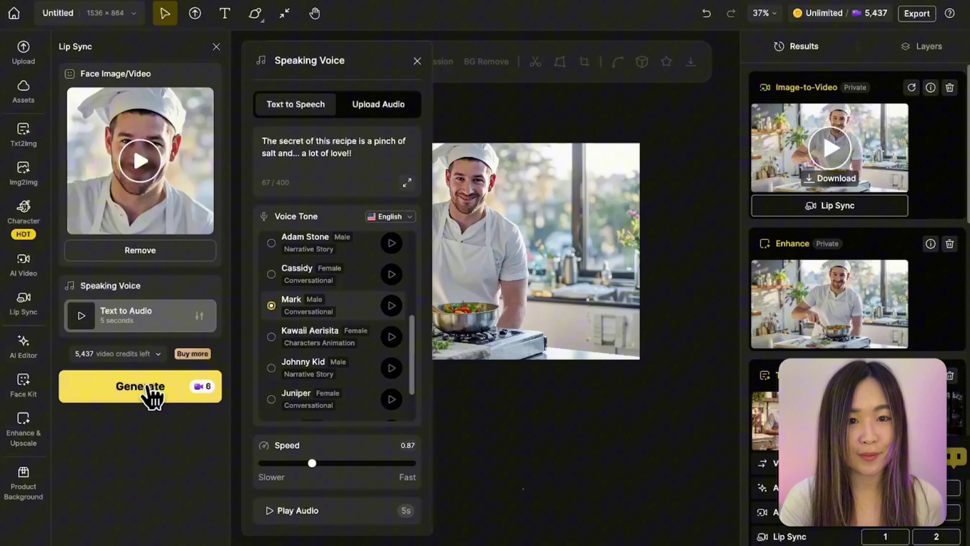
# Run Lip Sync on the chef clip with Mark's voice and play the new result card.
pyautogui.click(152, 397)
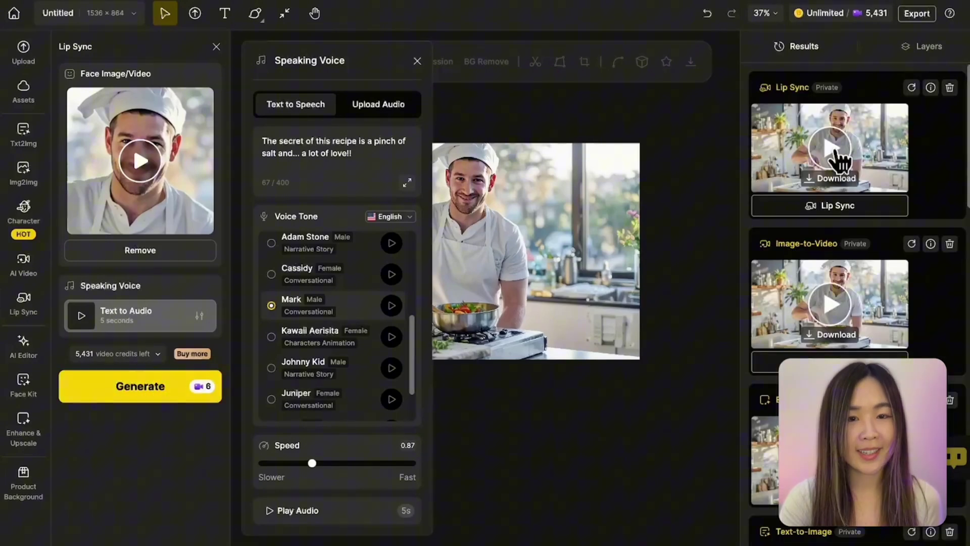
pyautogui.click(834, 156)
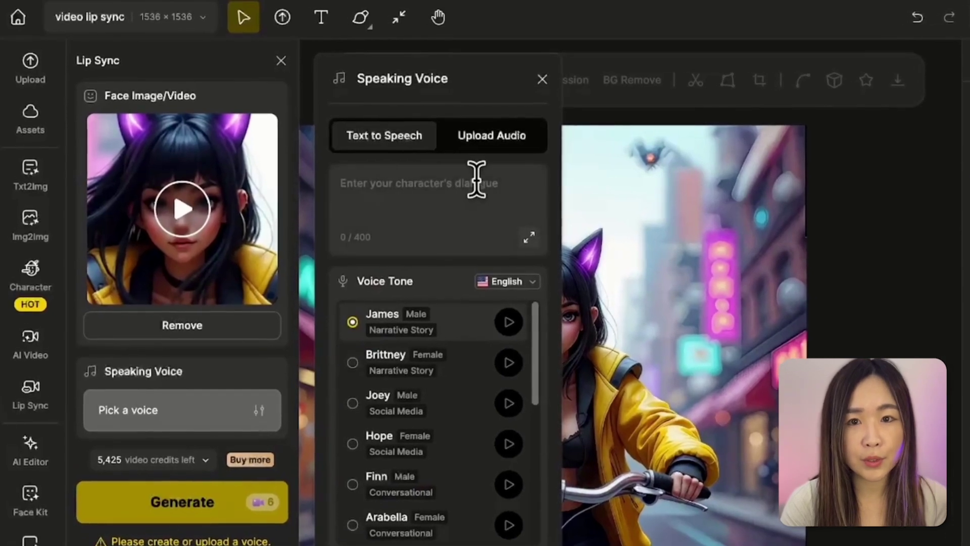
# Upload the 7.1-second vocal WAV as the speaking voice and generate the anime girl's lip-synced video.
pyautogui.click(506, 136)
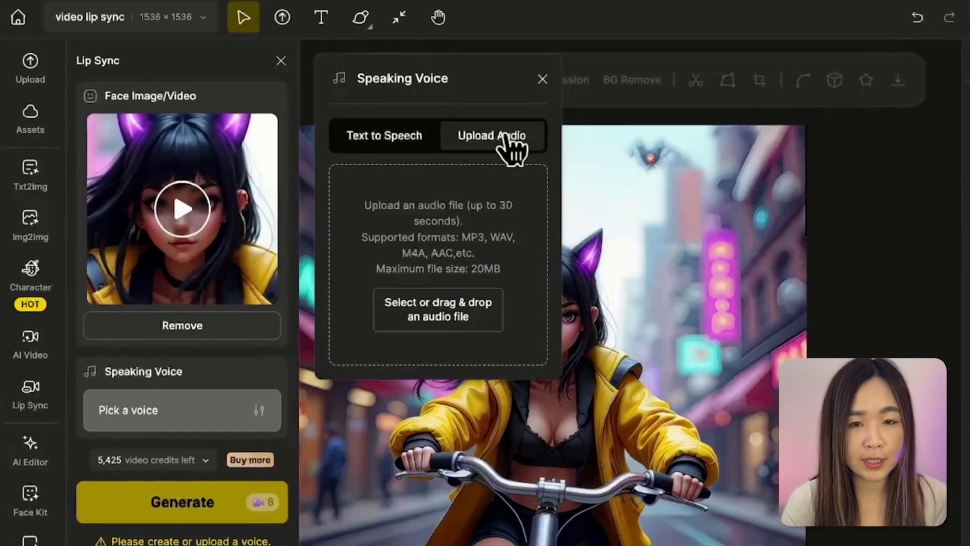
pyautogui.click(486, 303)
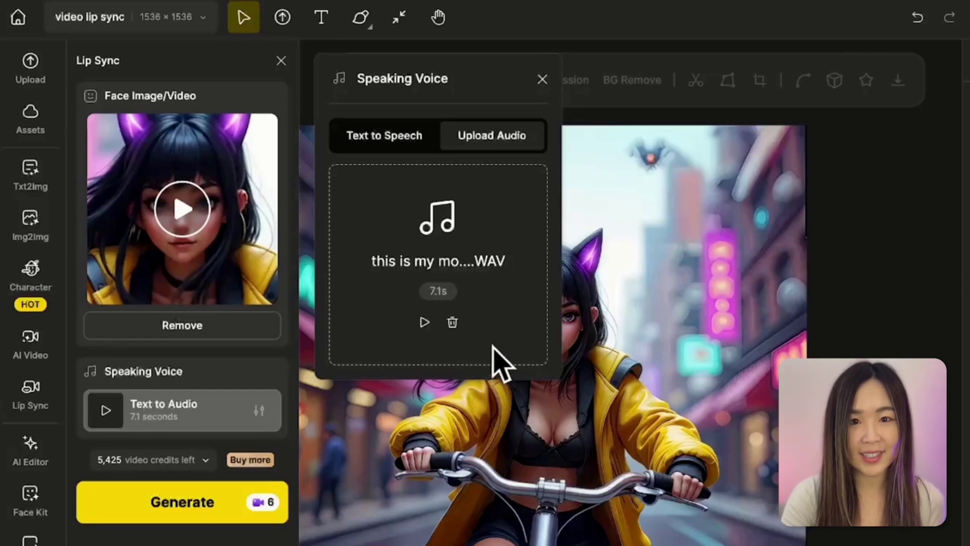
pyautogui.click(170, 506)
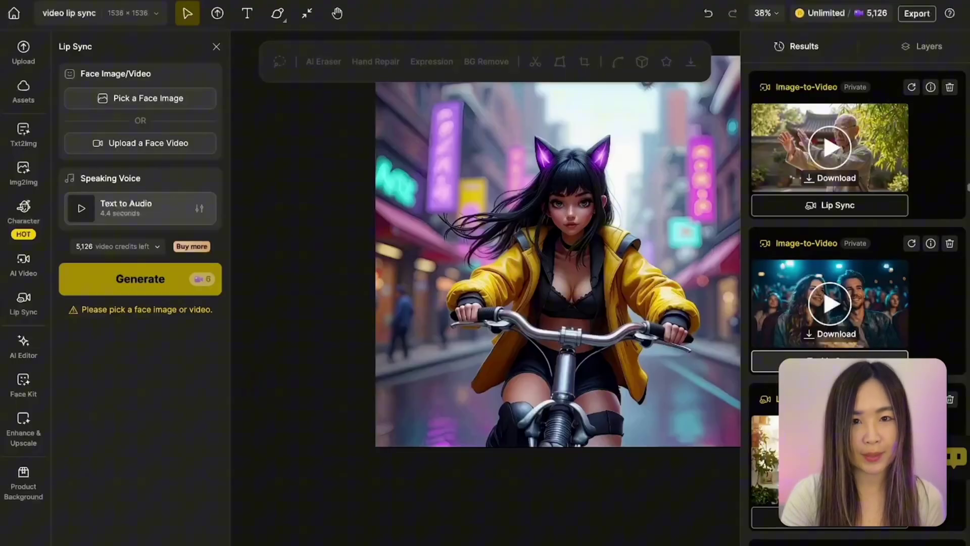
# Send the cinema couple video to Lip Sync with the woman's face as the speaker, then open Text to Audio.
pyautogui.click(809, 361)
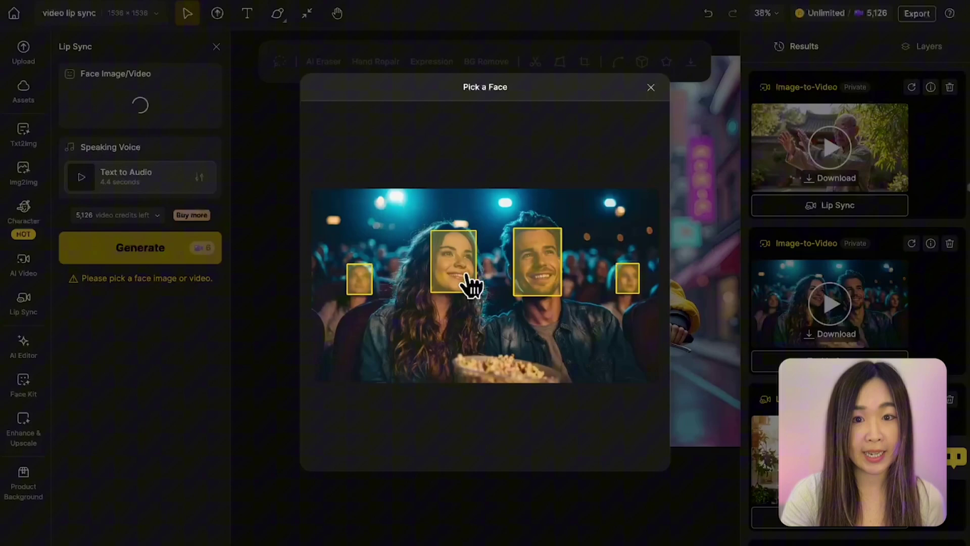
pyautogui.click(461, 284)
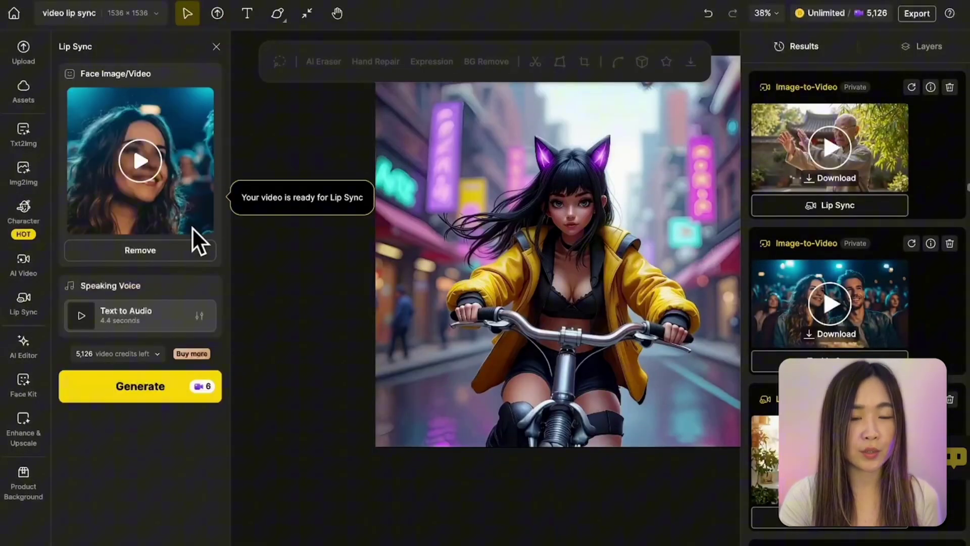
pyautogui.click(162, 323)
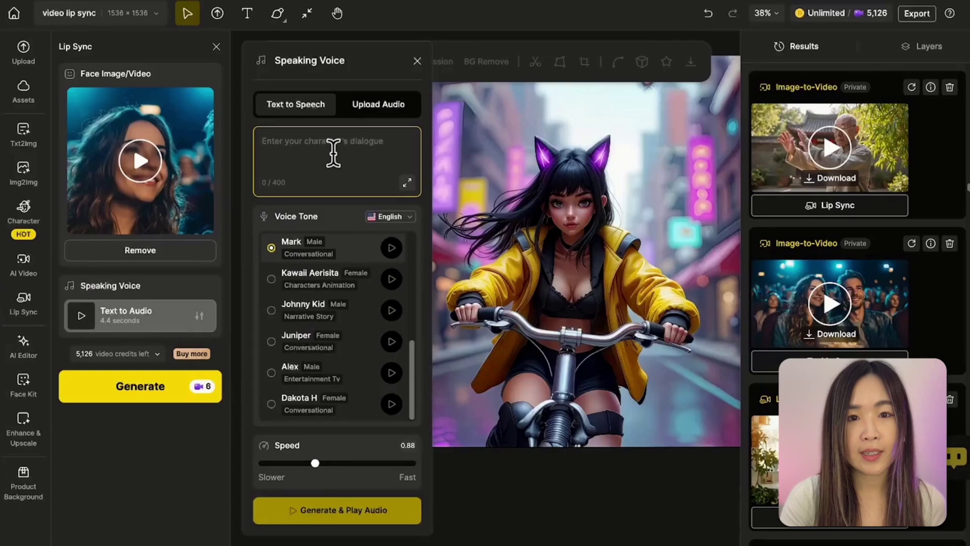